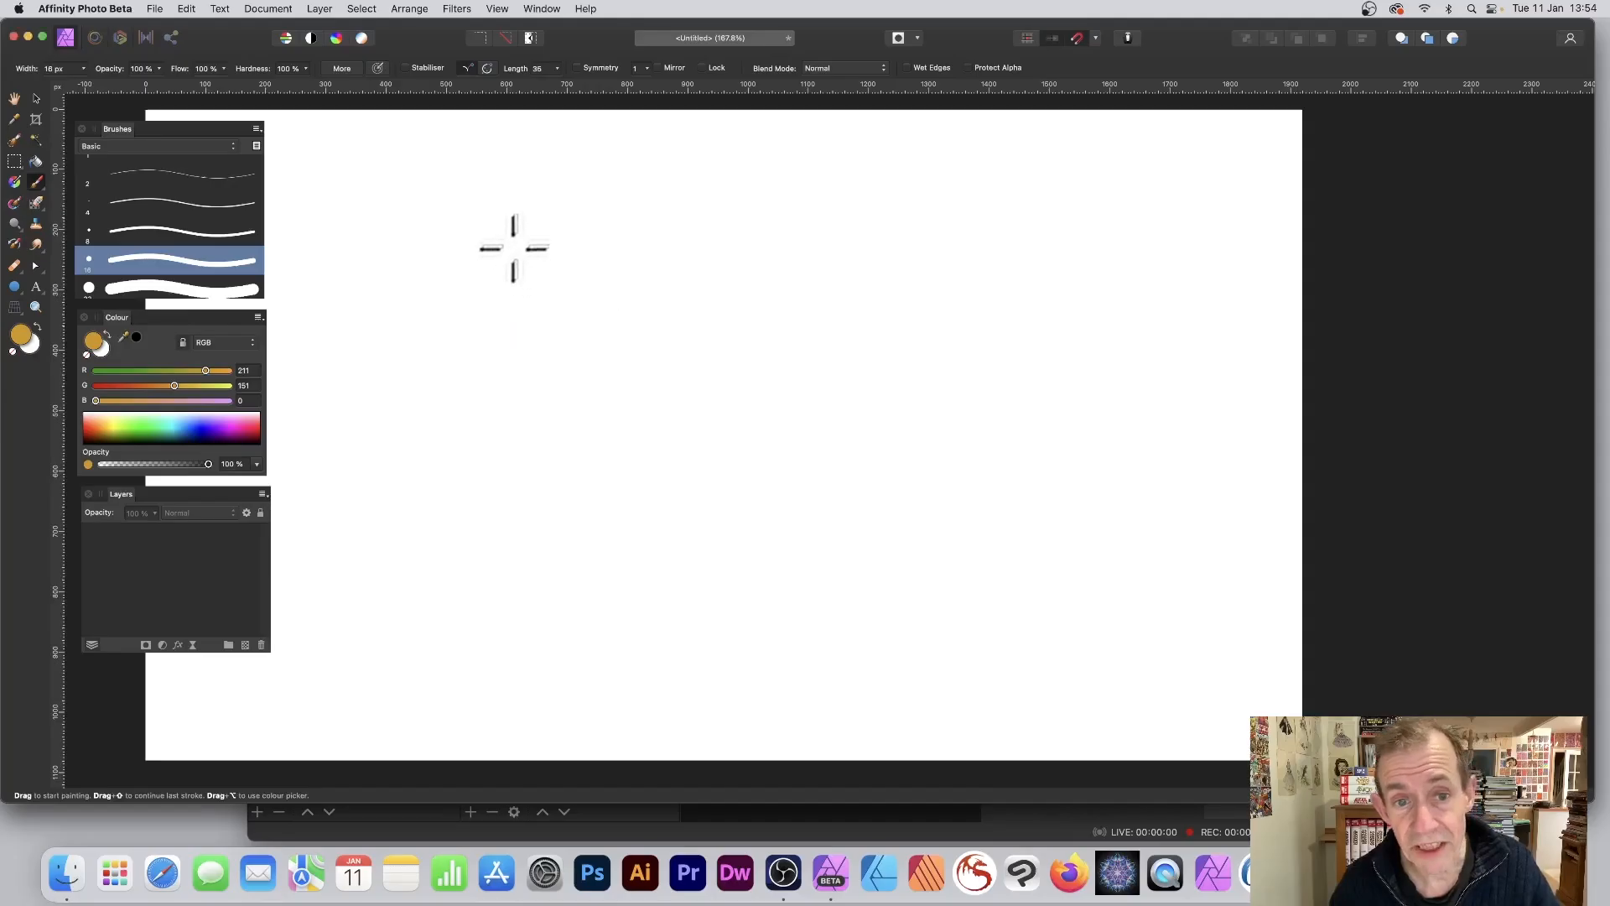
# - Paint five hand-drawn concentric rings, from outermost to innermost gold, green, light blue, purple and magenta, with the 16 px basic brush
pyautogui.moveTo(509, 255)
pyautogui.mouseDown()
pyautogui.moveTo(623, 221)
pyautogui.moveTo(779, 237)
pyautogui.mouseUp()
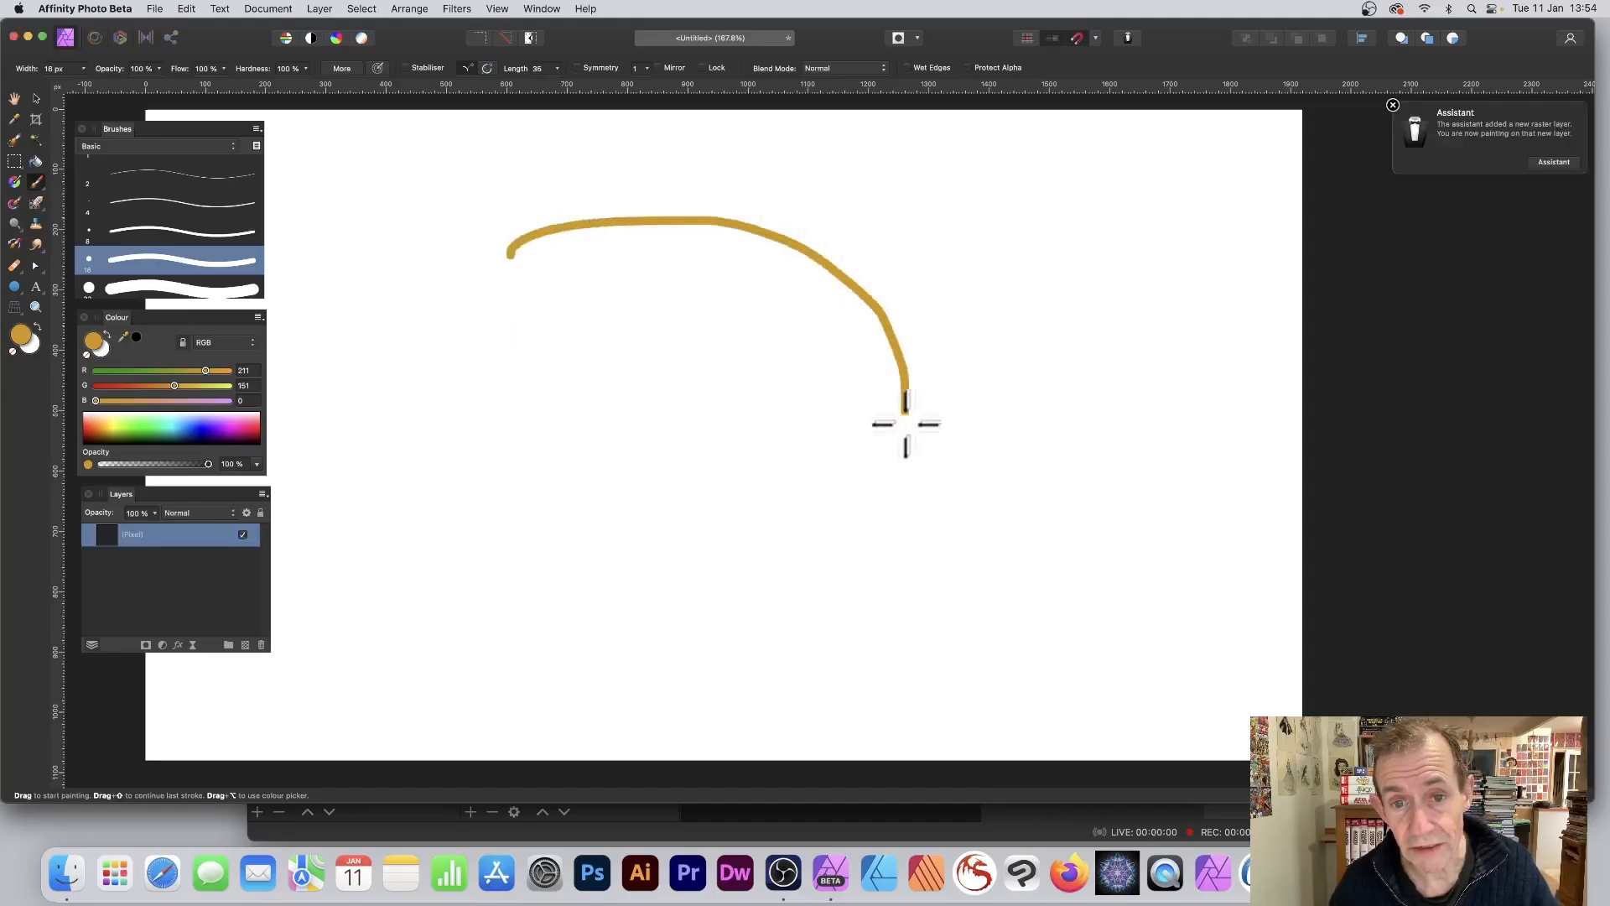
pyautogui.moveTo(706, 622)
pyautogui.mouseDown()
pyautogui.moveTo(578, 584)
pyautogui.moveTo(504, 509)
pyautogui.mouseUp()
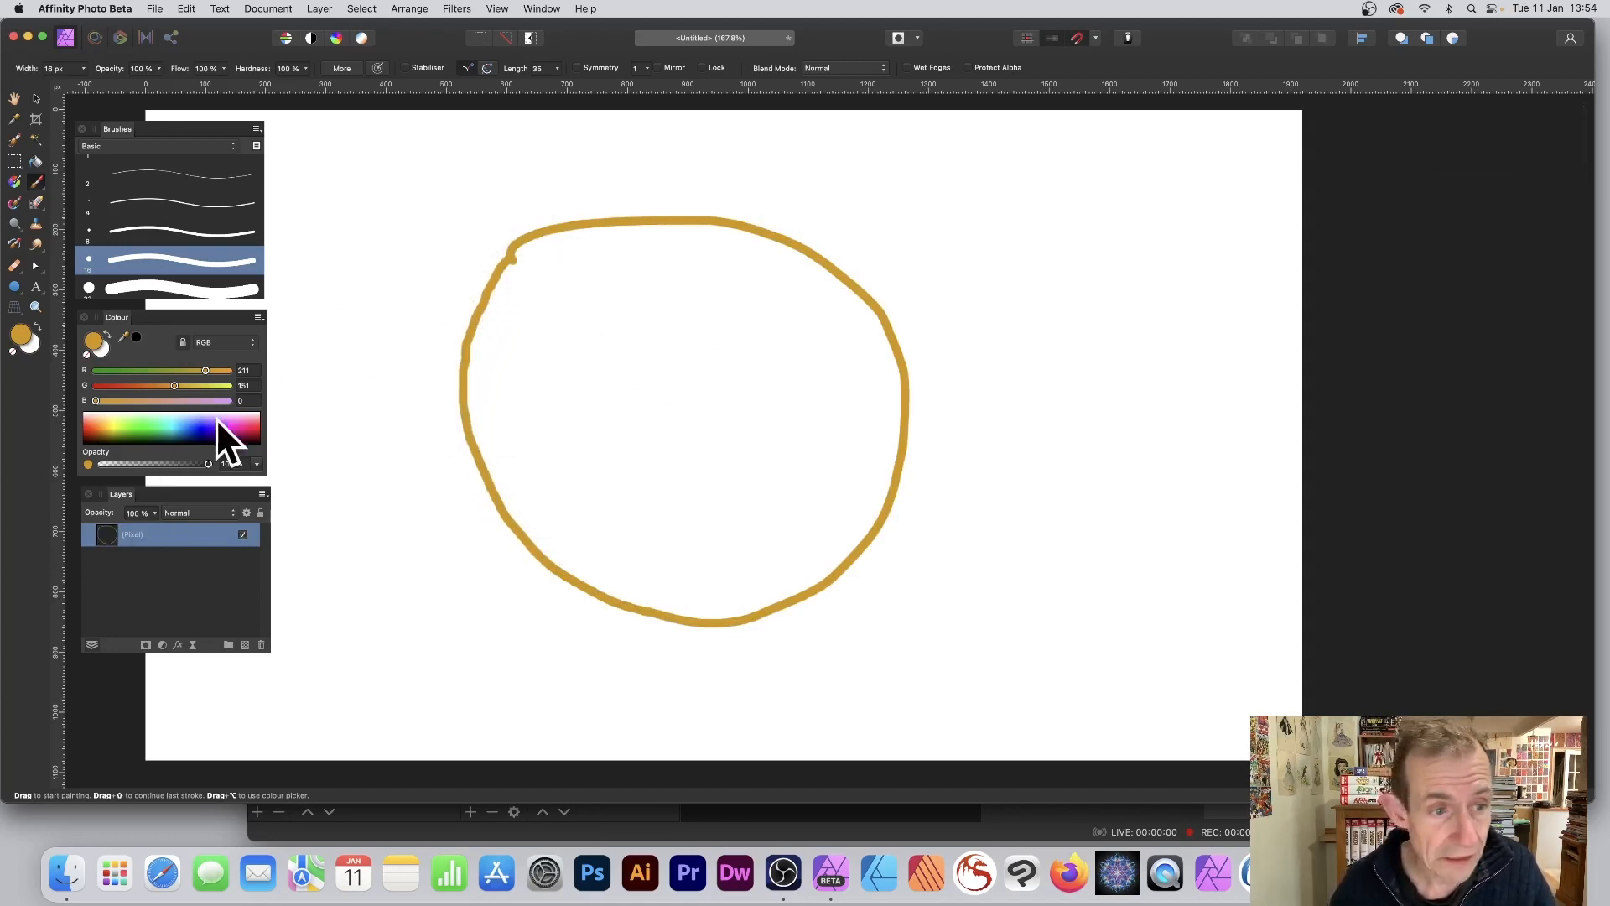
pyautogui.click(141, 423)
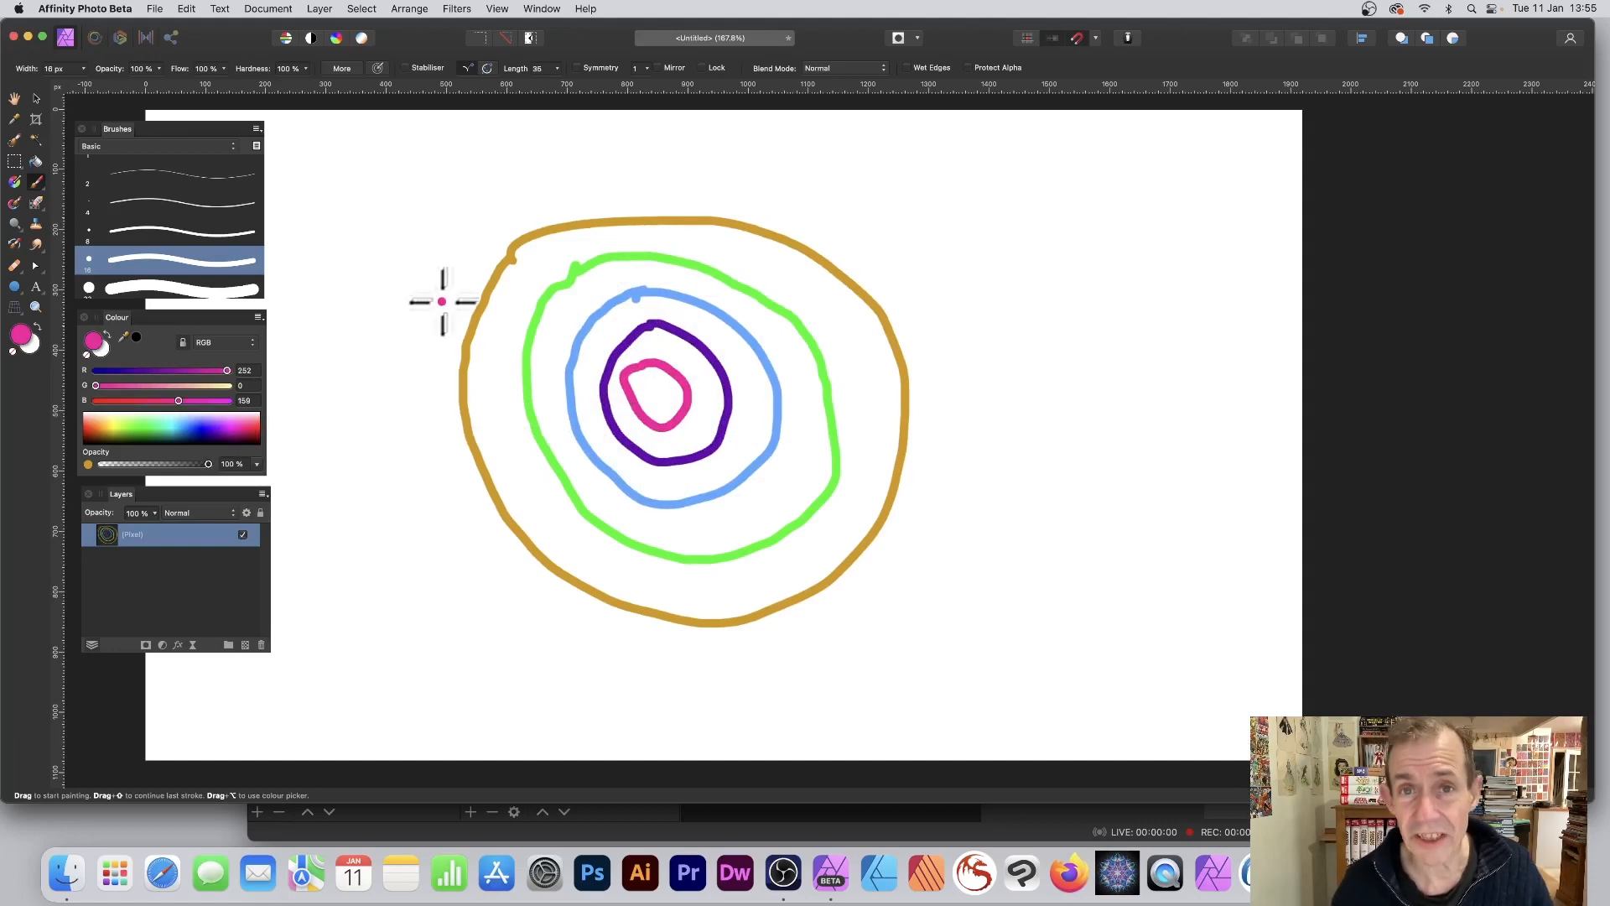
# - Add an outer shadow effect to the ring layer with a 19 px radius, 20.8 px offset and 72% intensity
pyautogui.click(35, 99)
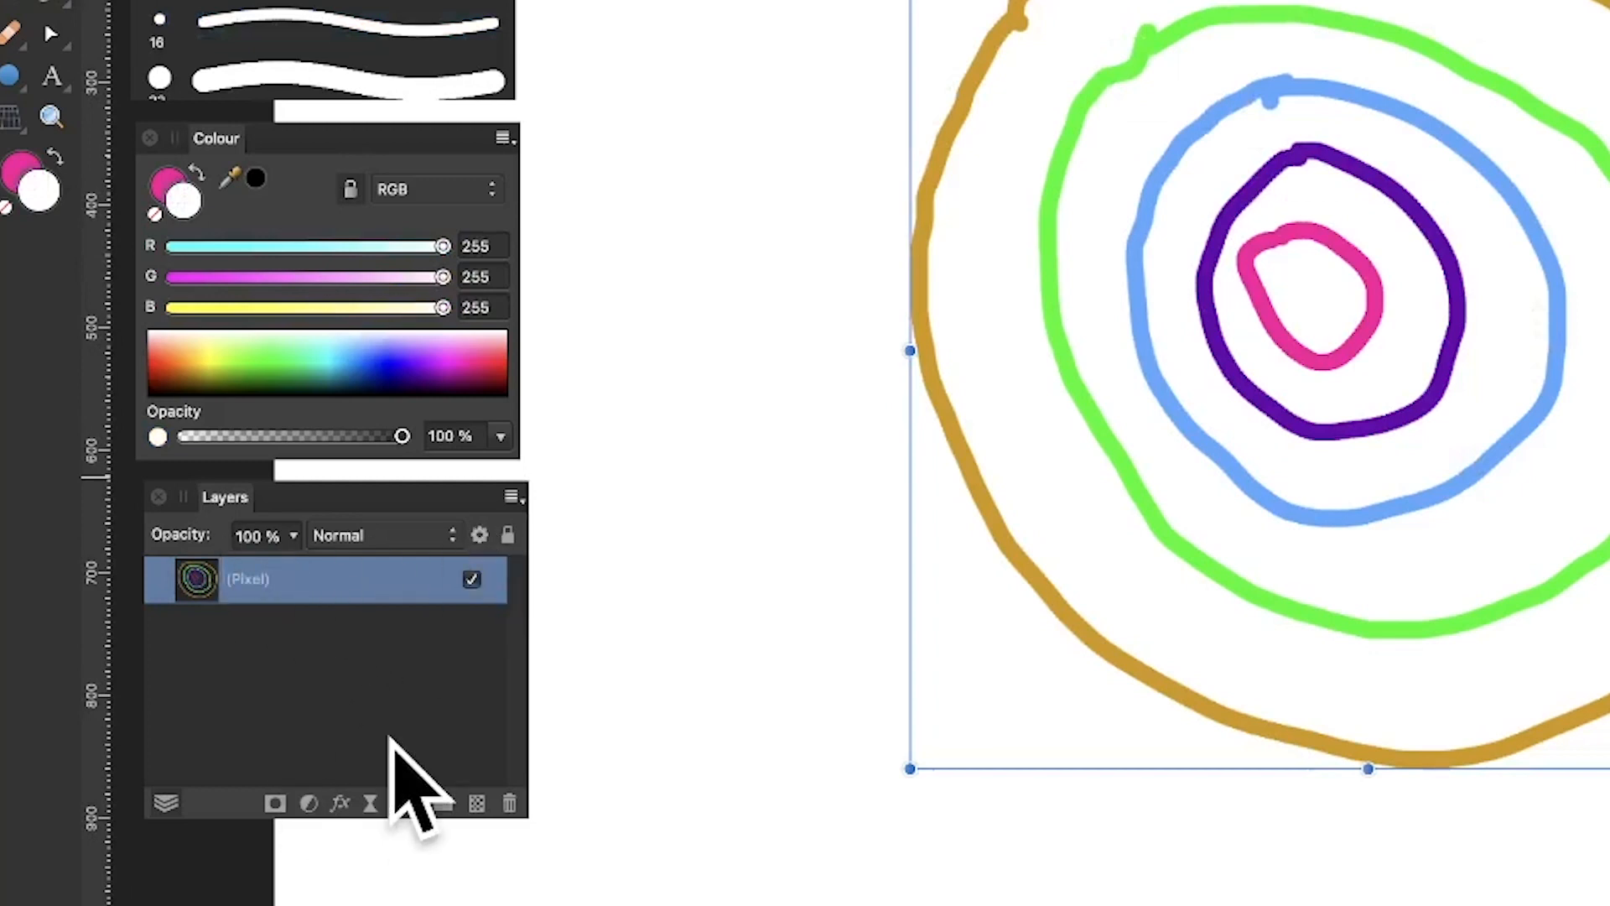
pyautogui.click(340, 803)
pyautogui.moveTo(1451, 3); pyautogui.dragTo(653, 37)
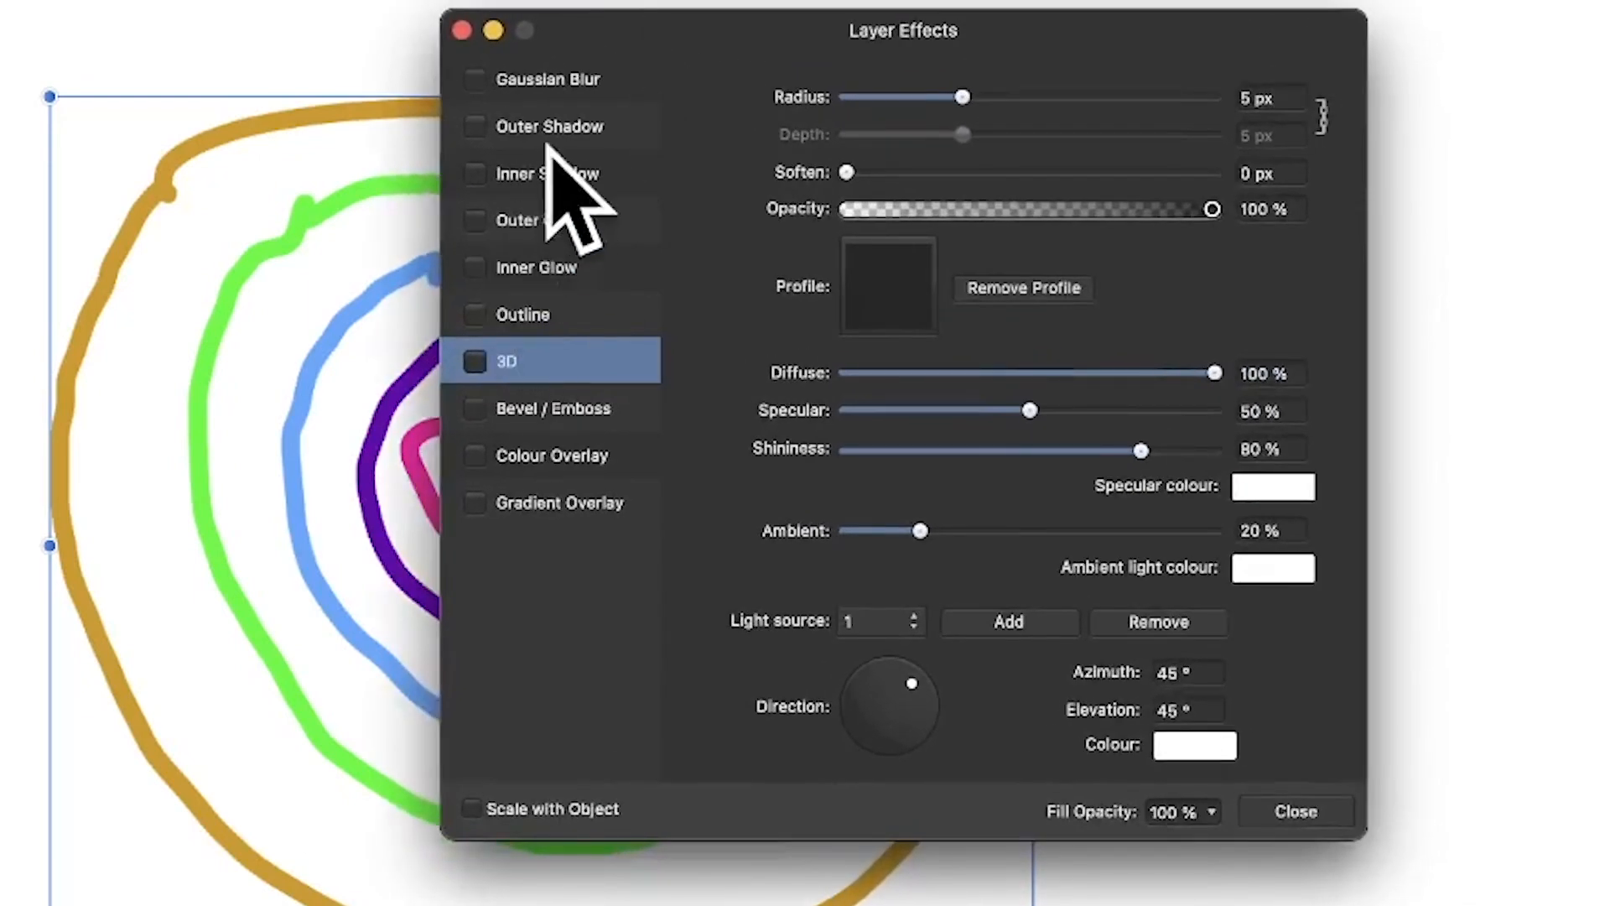
pyautogui.click(552, 125)
pyautogui.click(474, 126)
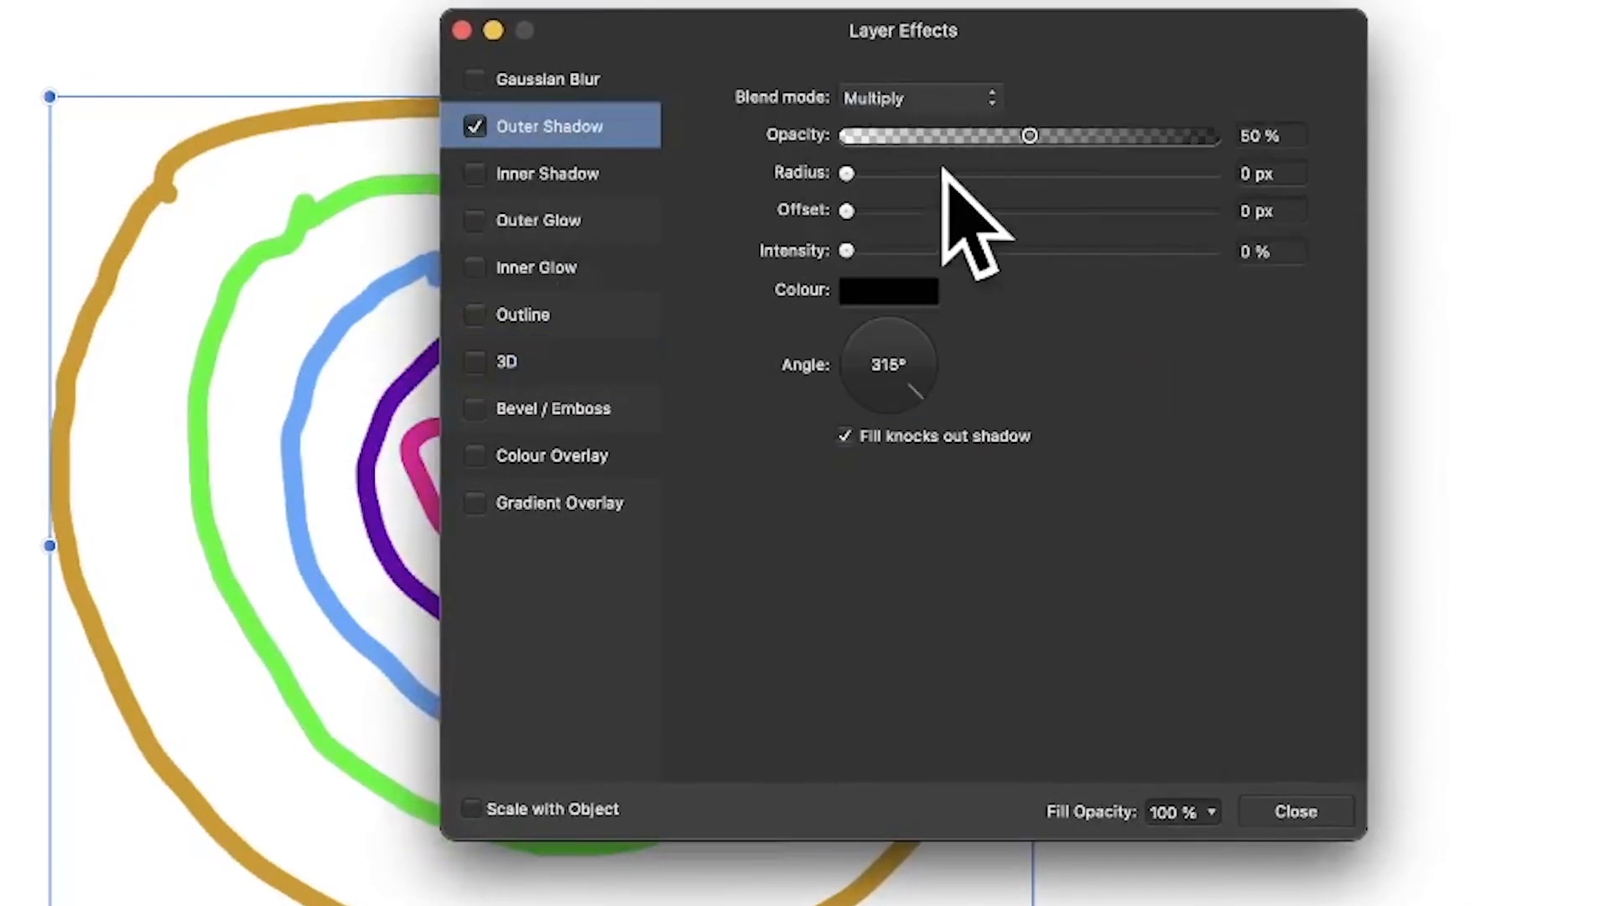
pyautogui.moveTo(946, 173); pyautogui.dragTo(1042, 173)
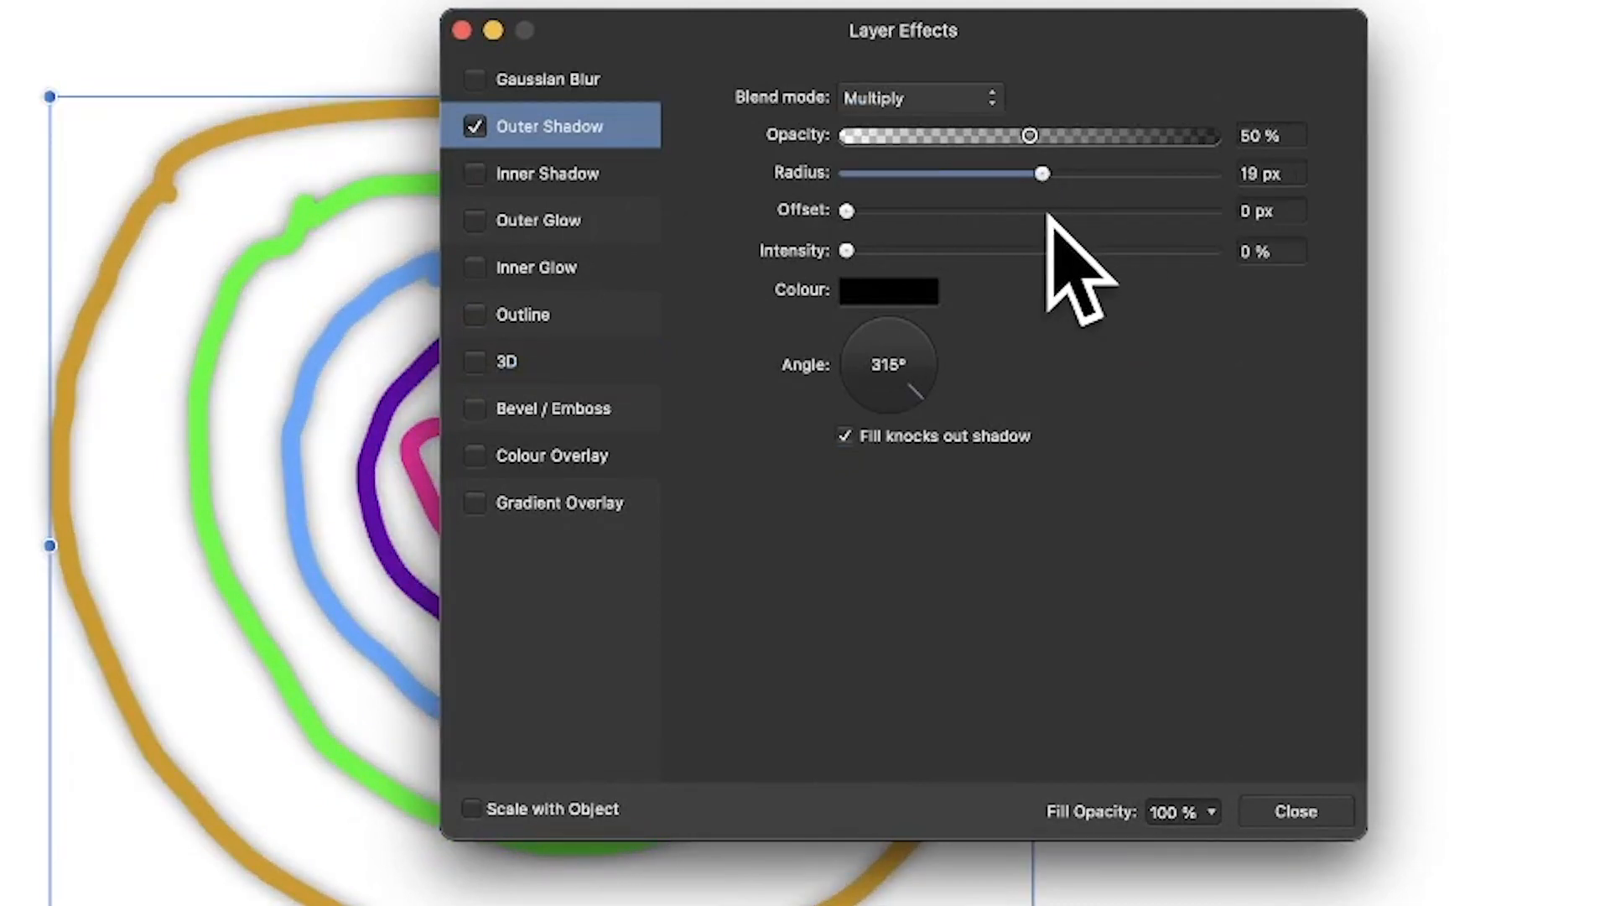
pyautogui.click(1048, 210)
pyautogui.moveTo(1045, 251); pyautogui.dragTo(1111, 250)
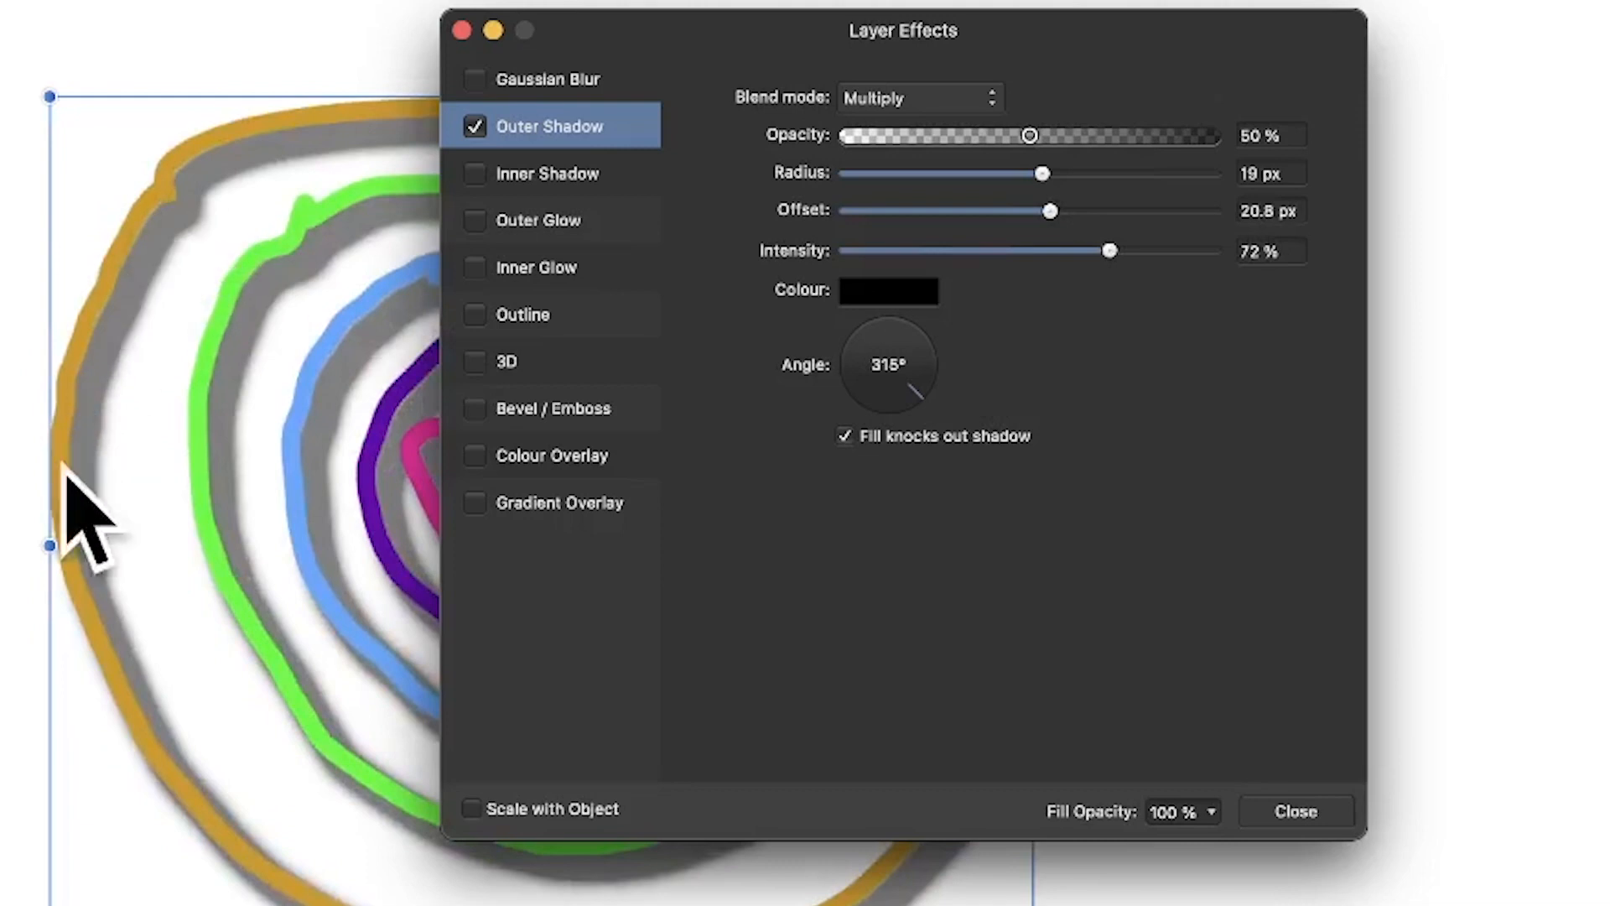
# - Add a 3D layer effect with a 7.6 px radius to the ring layer
pyautogui.click(481, 359)
pyautogui.click(550, 361)
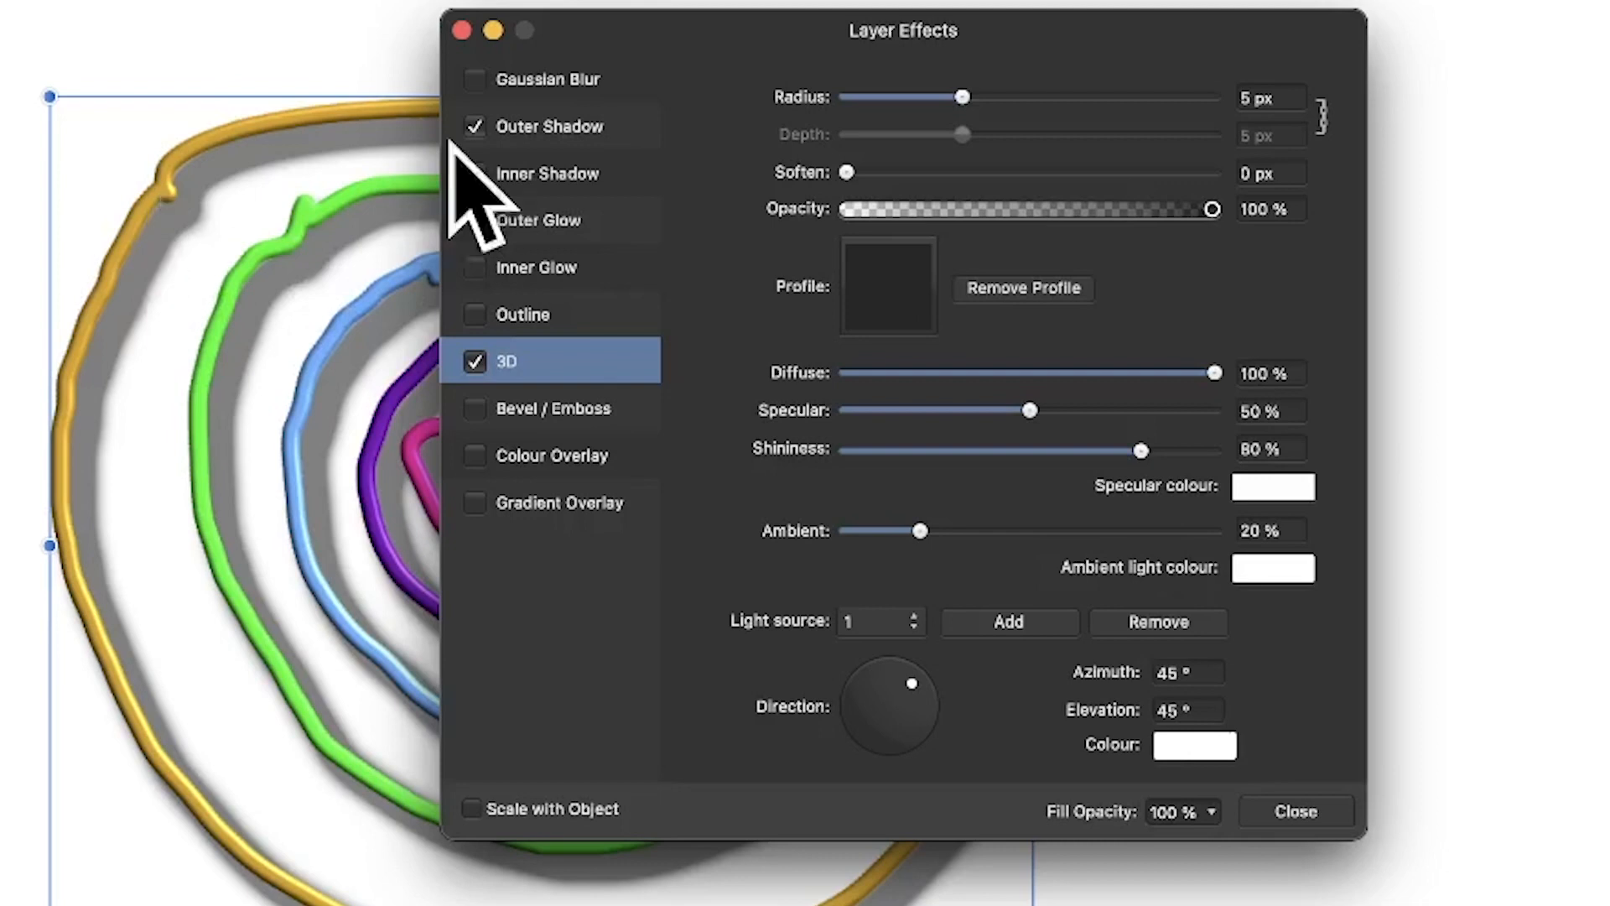
pyautogui.moveTo(964, 98)
pyautogui.mouseDown()
pyautogui.moveTo(1017, 97)
pyautogui.moveTo(984, 98)
pyautogui.mouseUp()
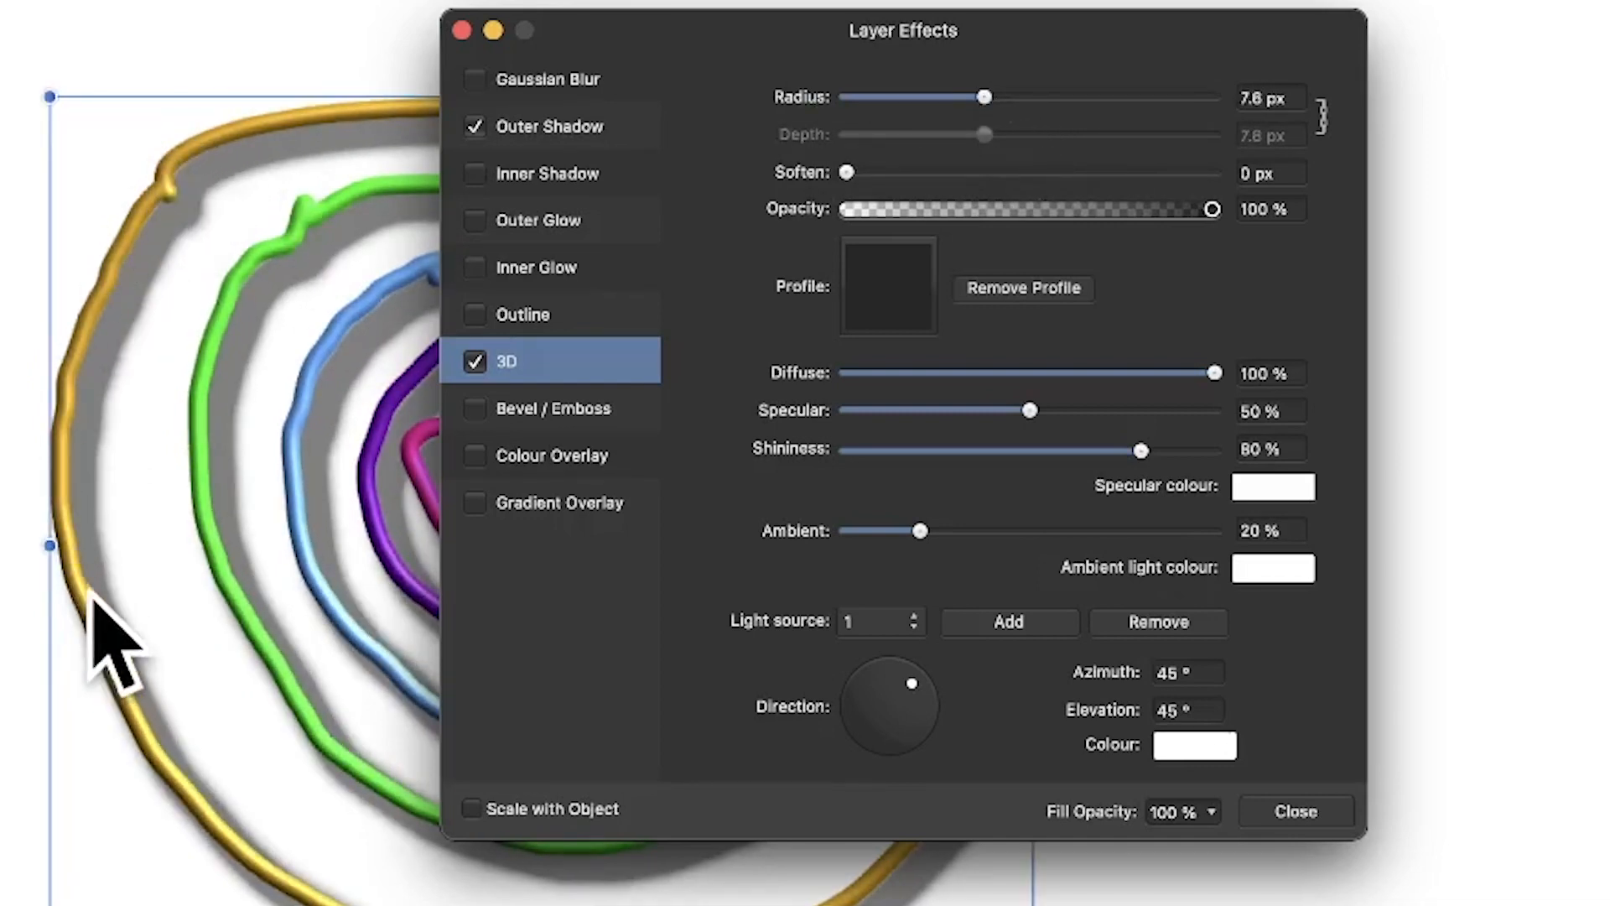
pyautogui.click(1291, 810)
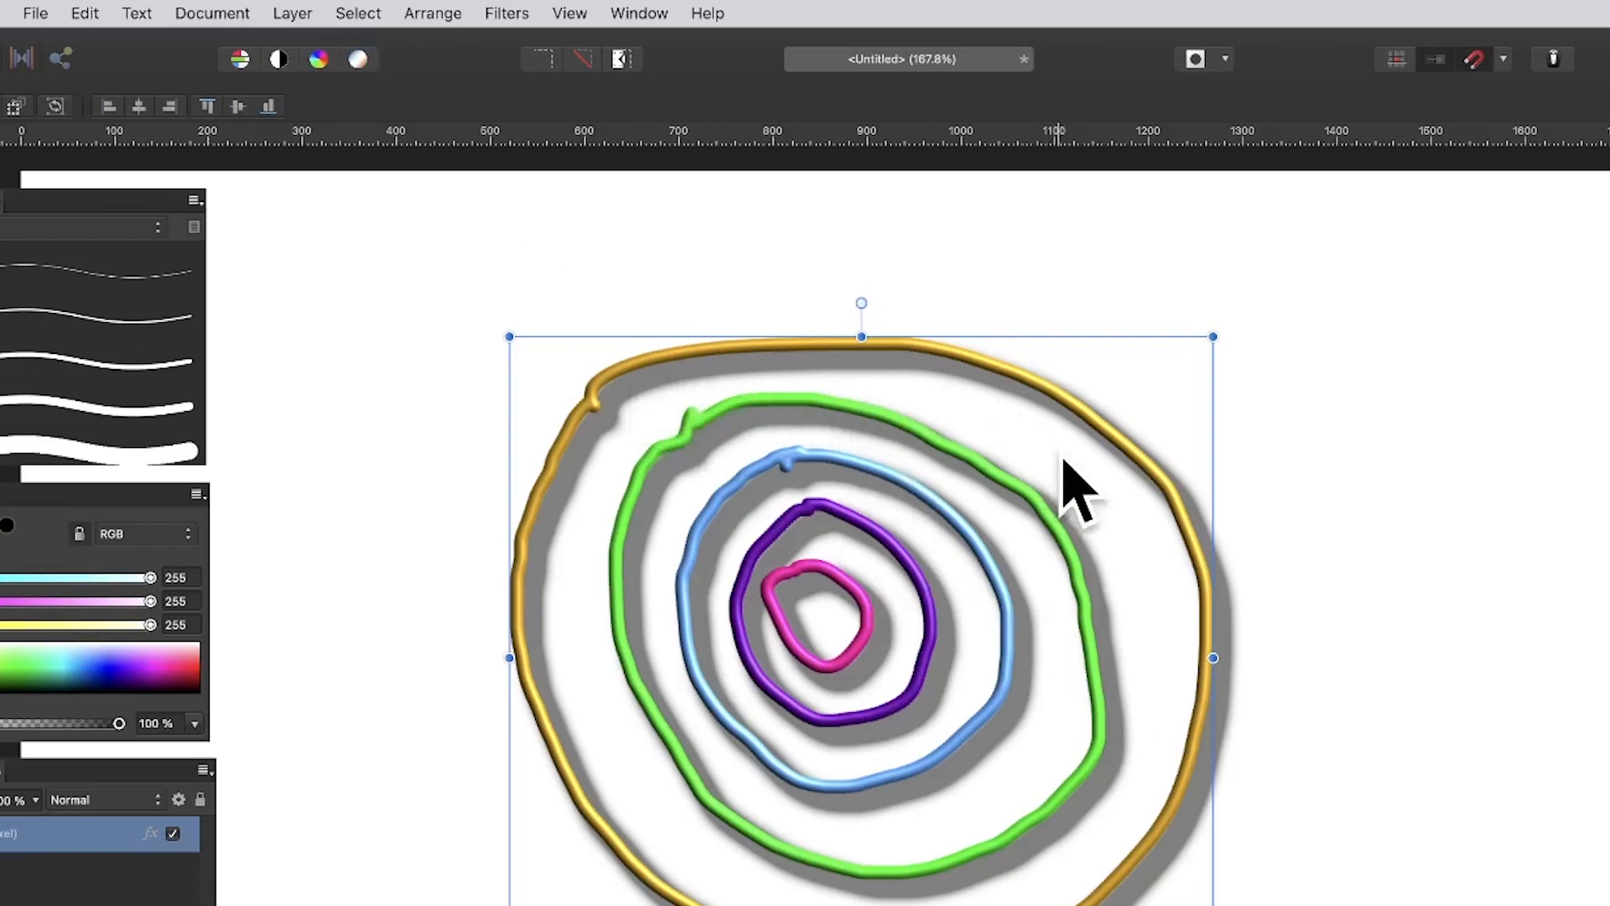
# - Rasterise the ring layer without preserving its layer FX
pyautogui.click(287, 10)
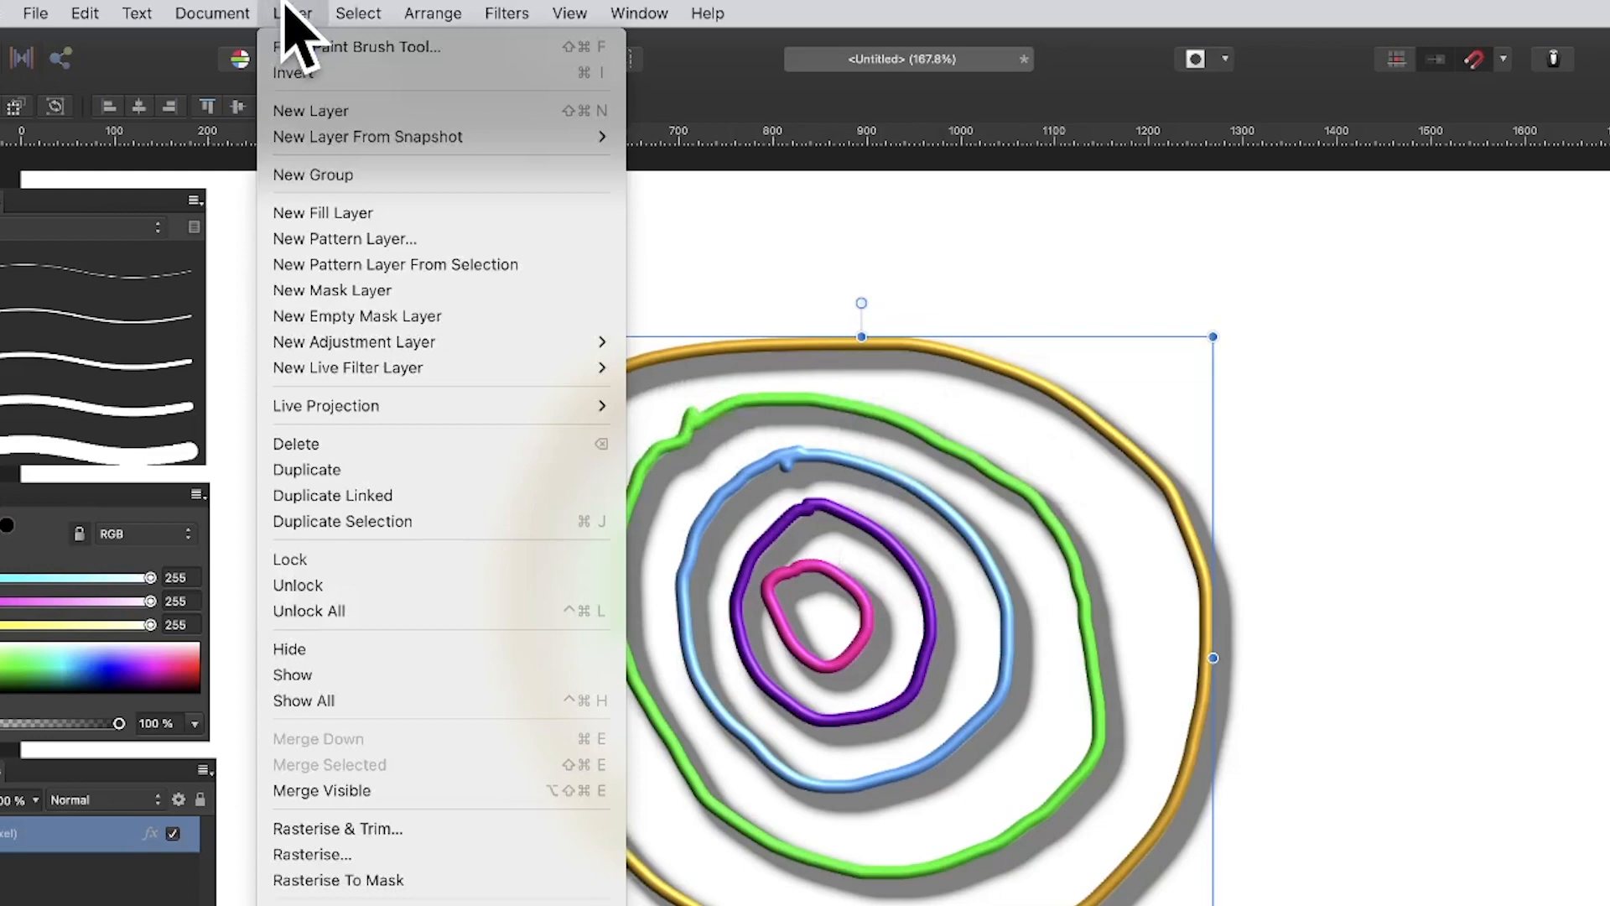
pyautogui.click(351, 854)
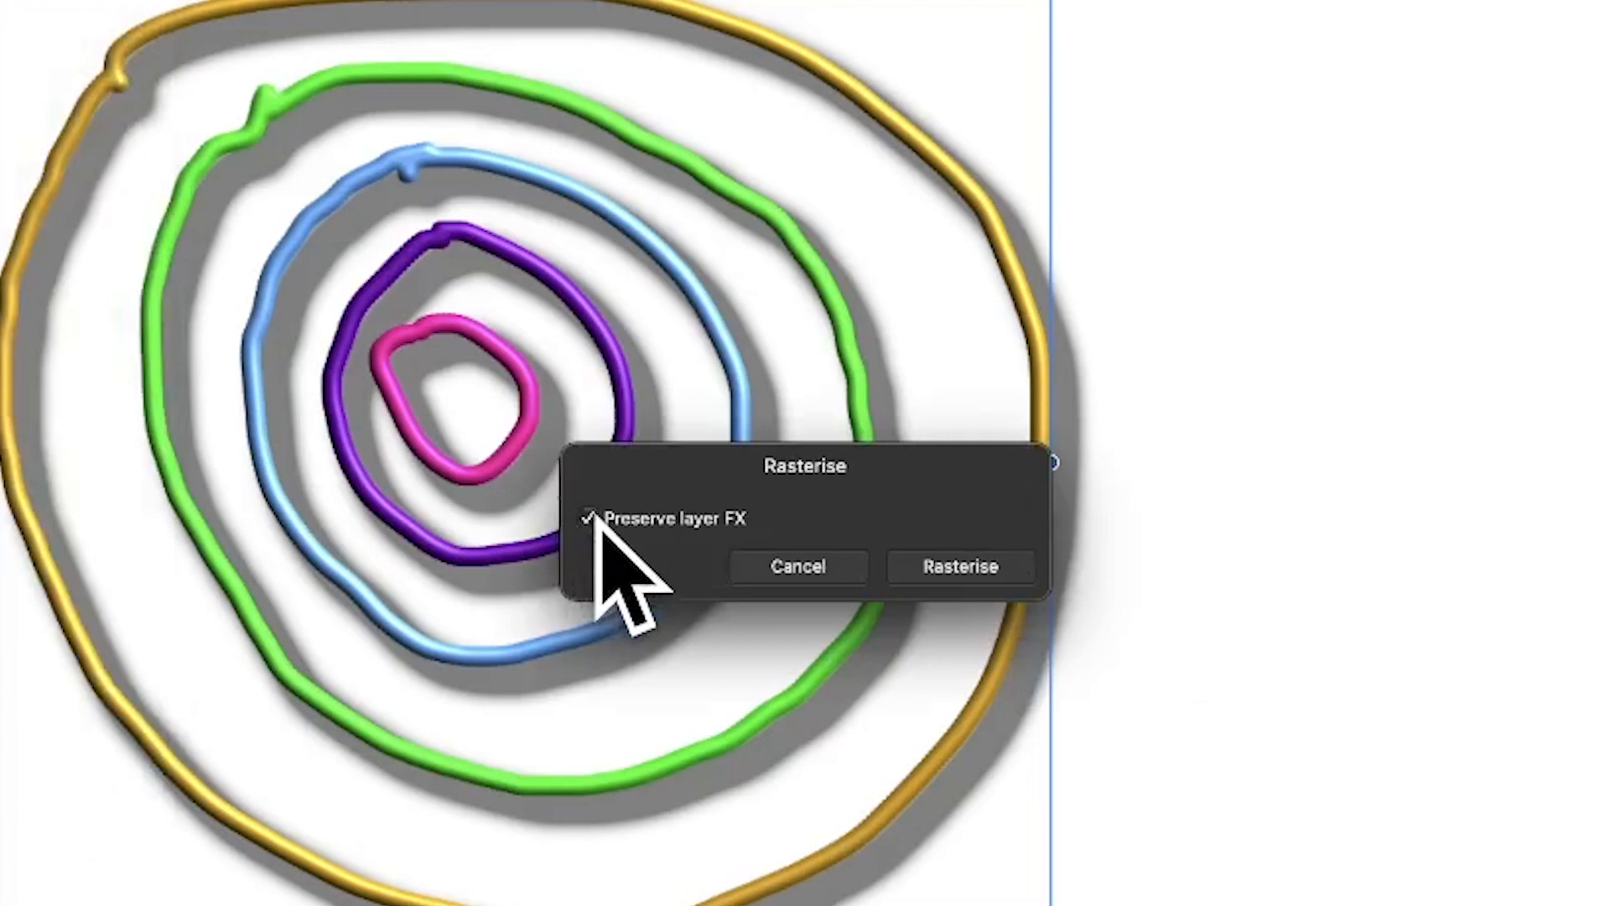
pyautogui.click(588, 518)
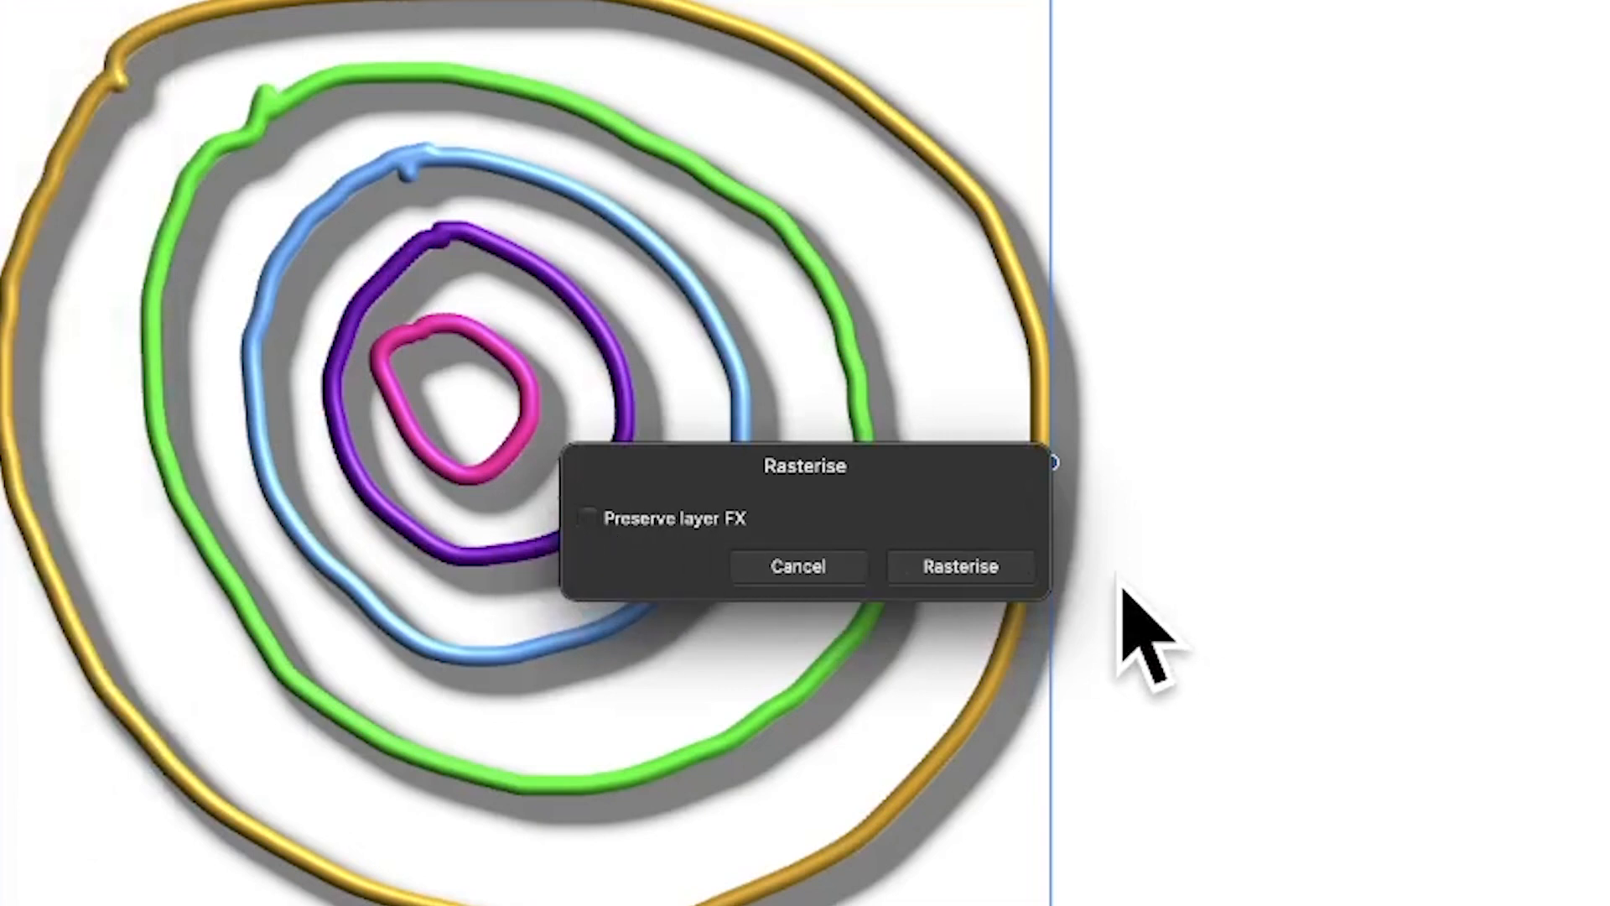
pyautogui.click(963, 565)
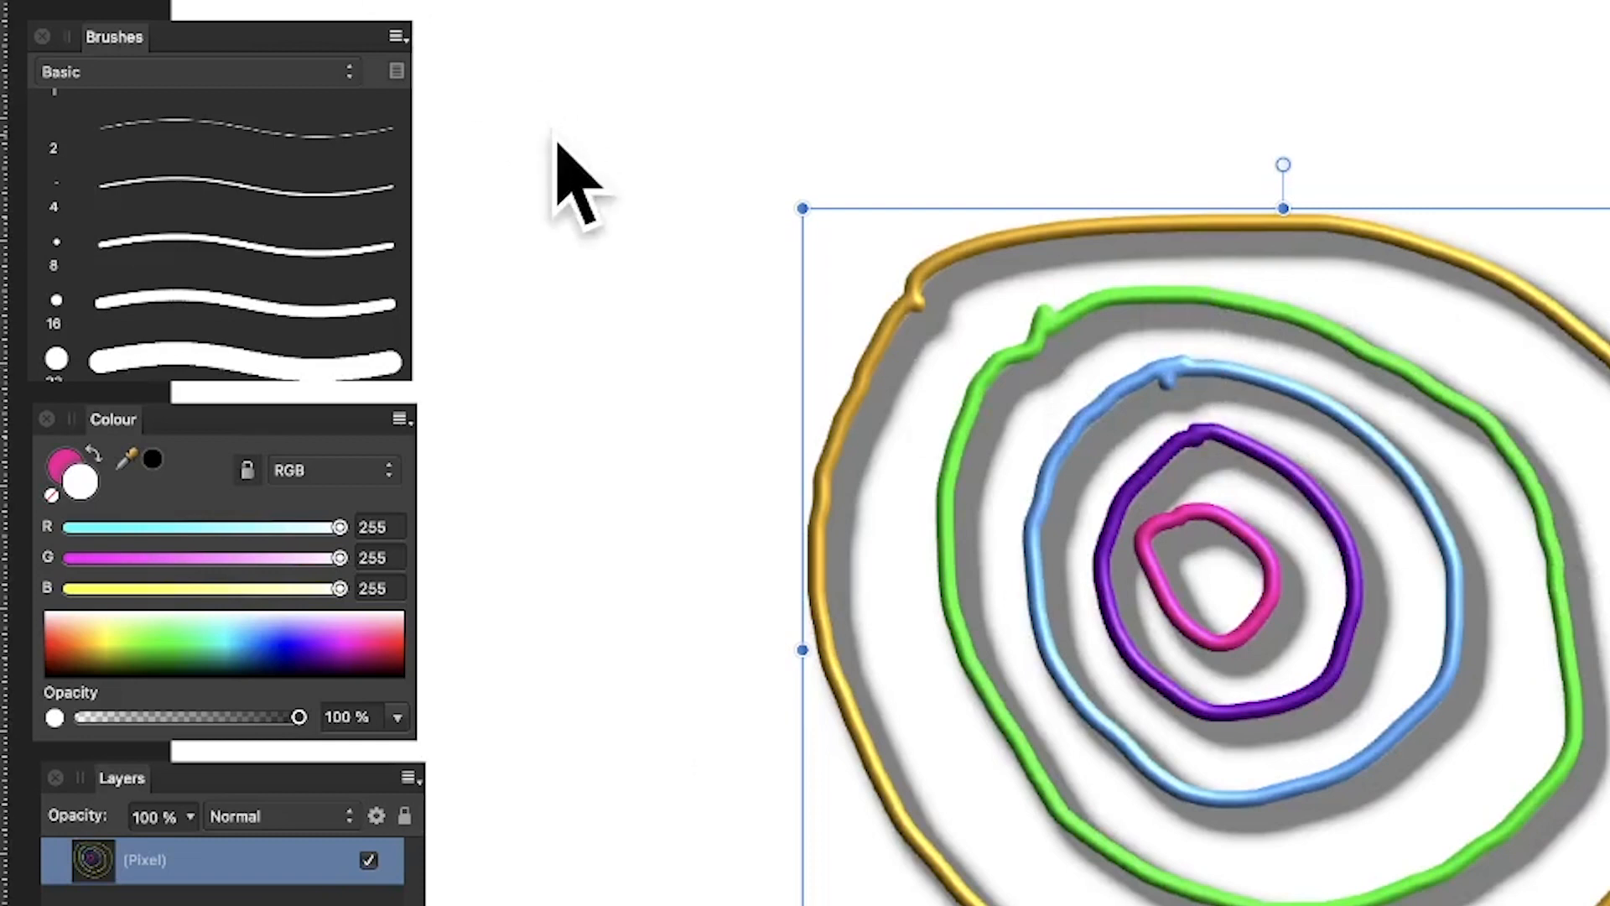
# - Create a new brush from the rasterised rings and open that brush for editing
pyautogui.click(396, 37)
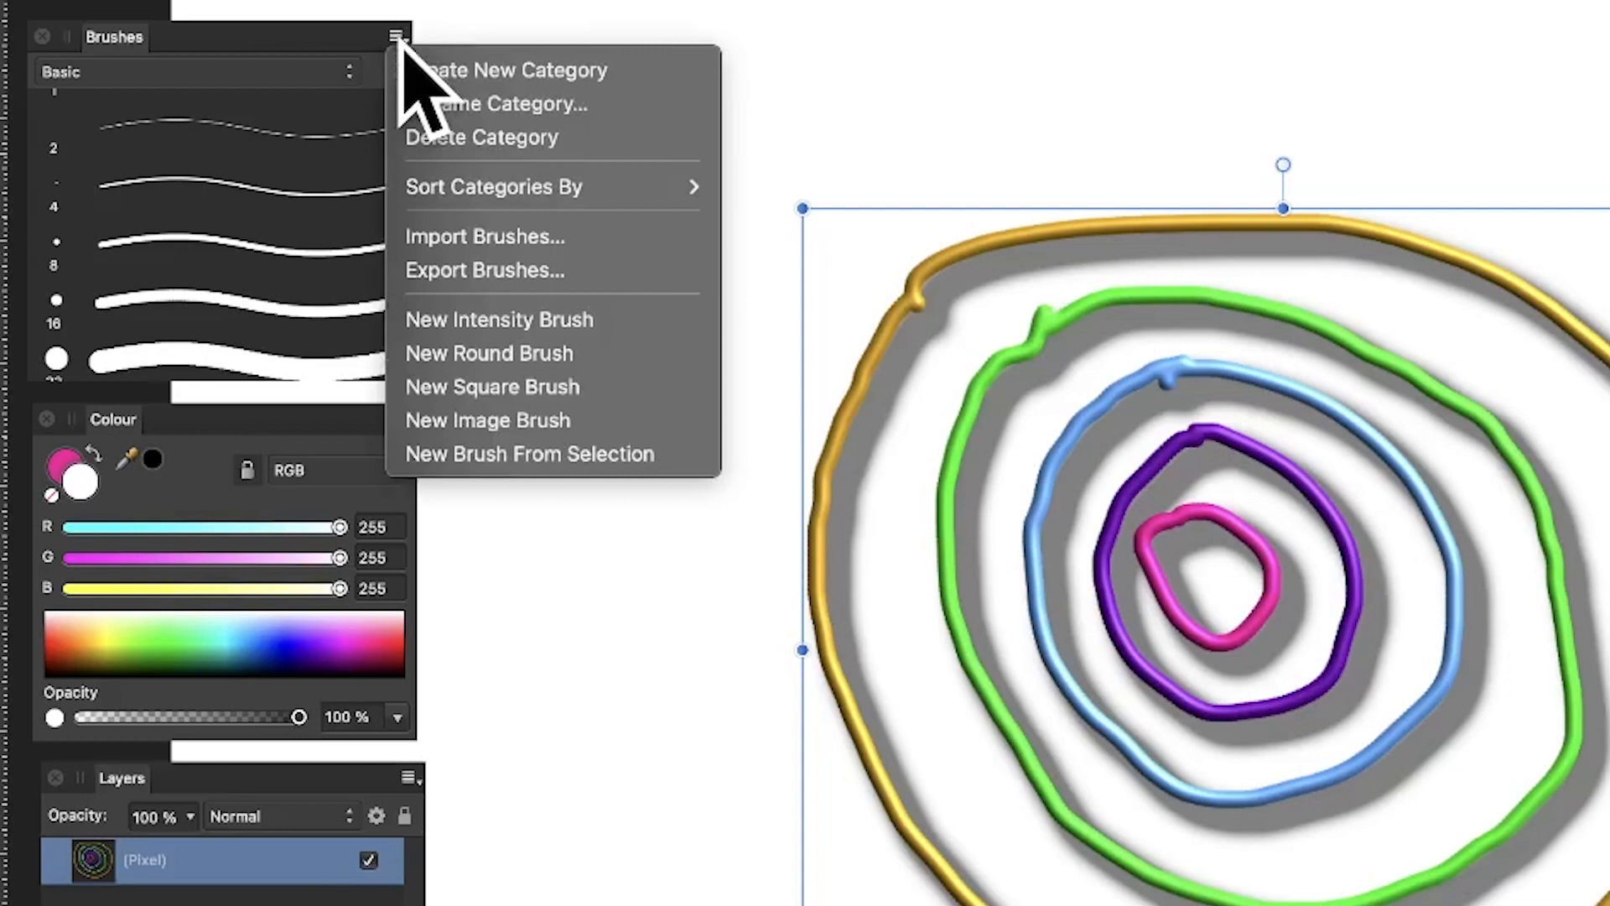
pyautogui.click(506, 454)
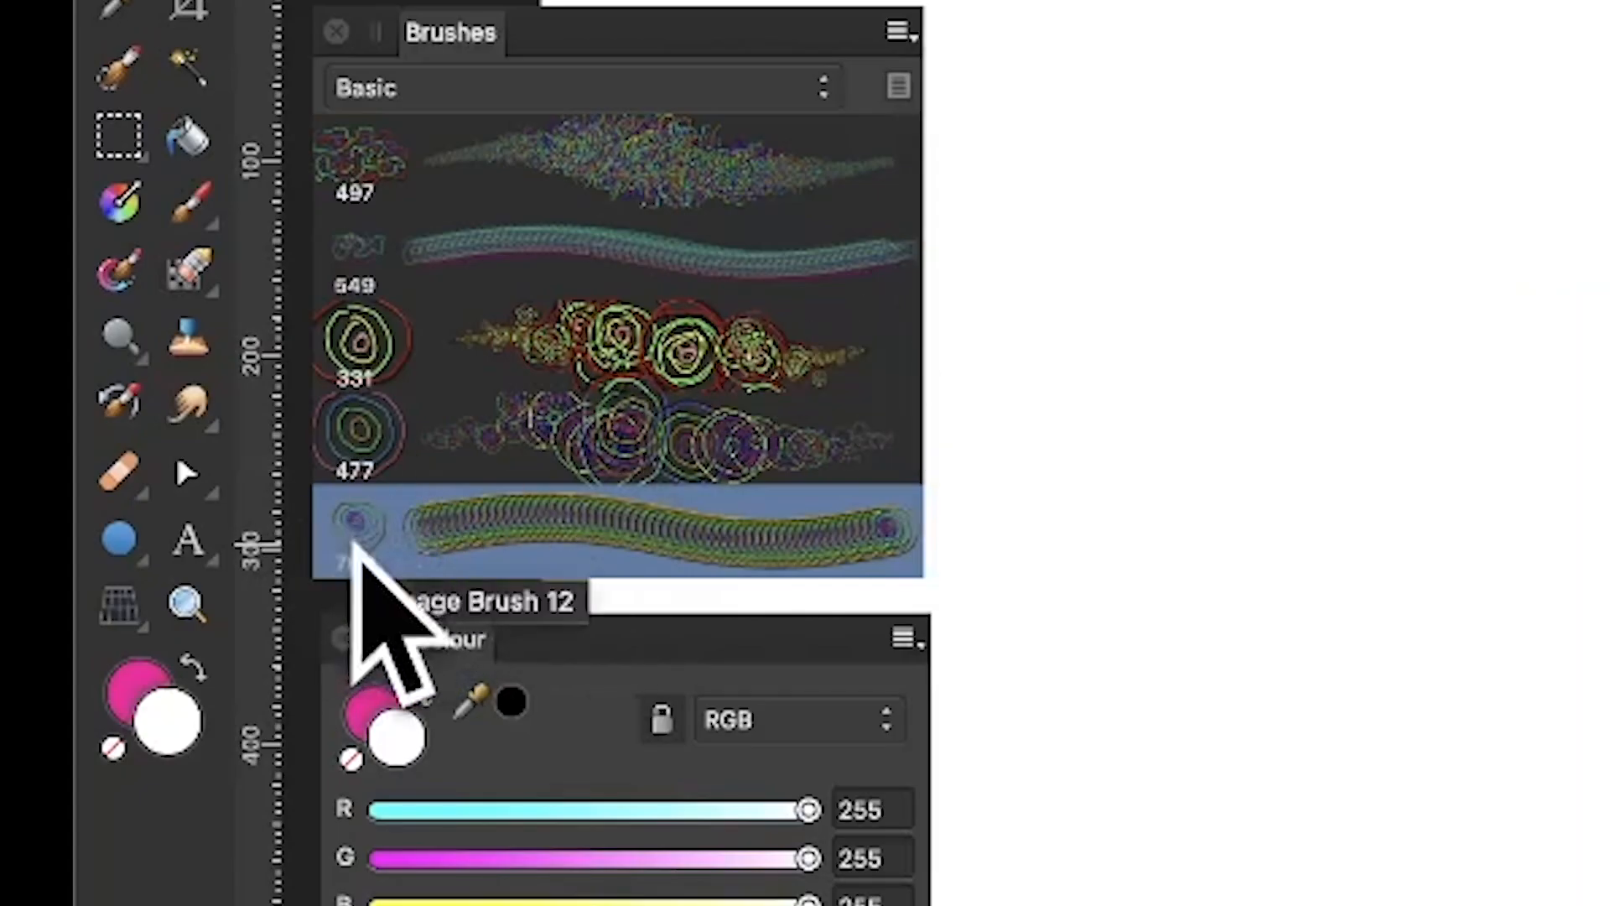
pyautogui.doubleClick(362, 526)
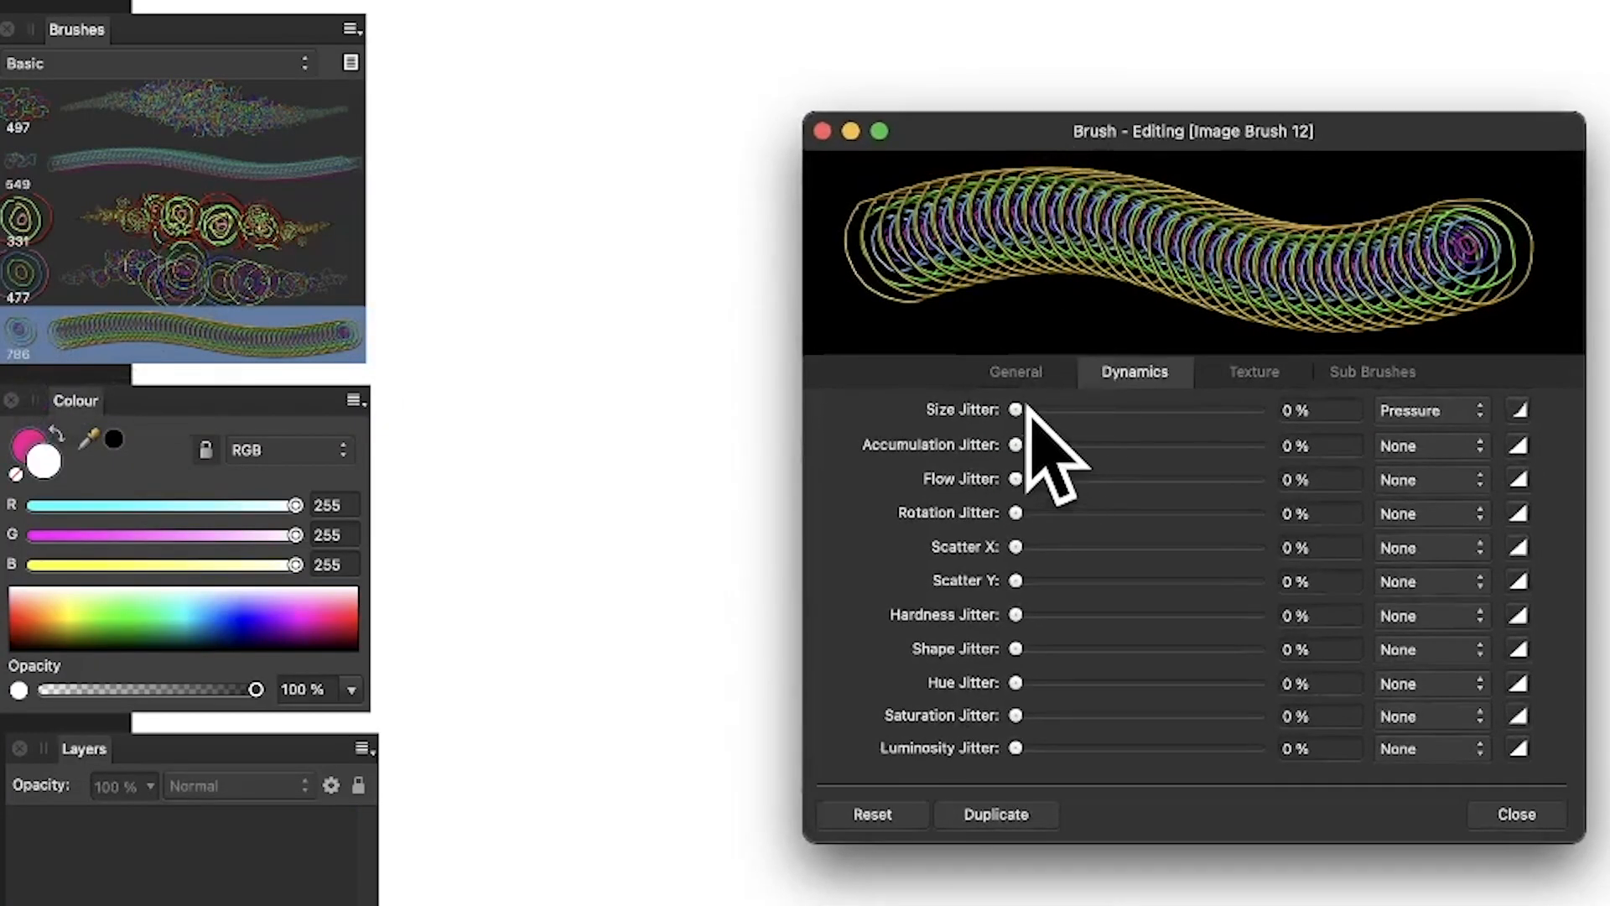
# - Set the brush's size to 417.6 px, try 1% spacing, and settle on 16% spacing
pyautogui.click(1035, 369)
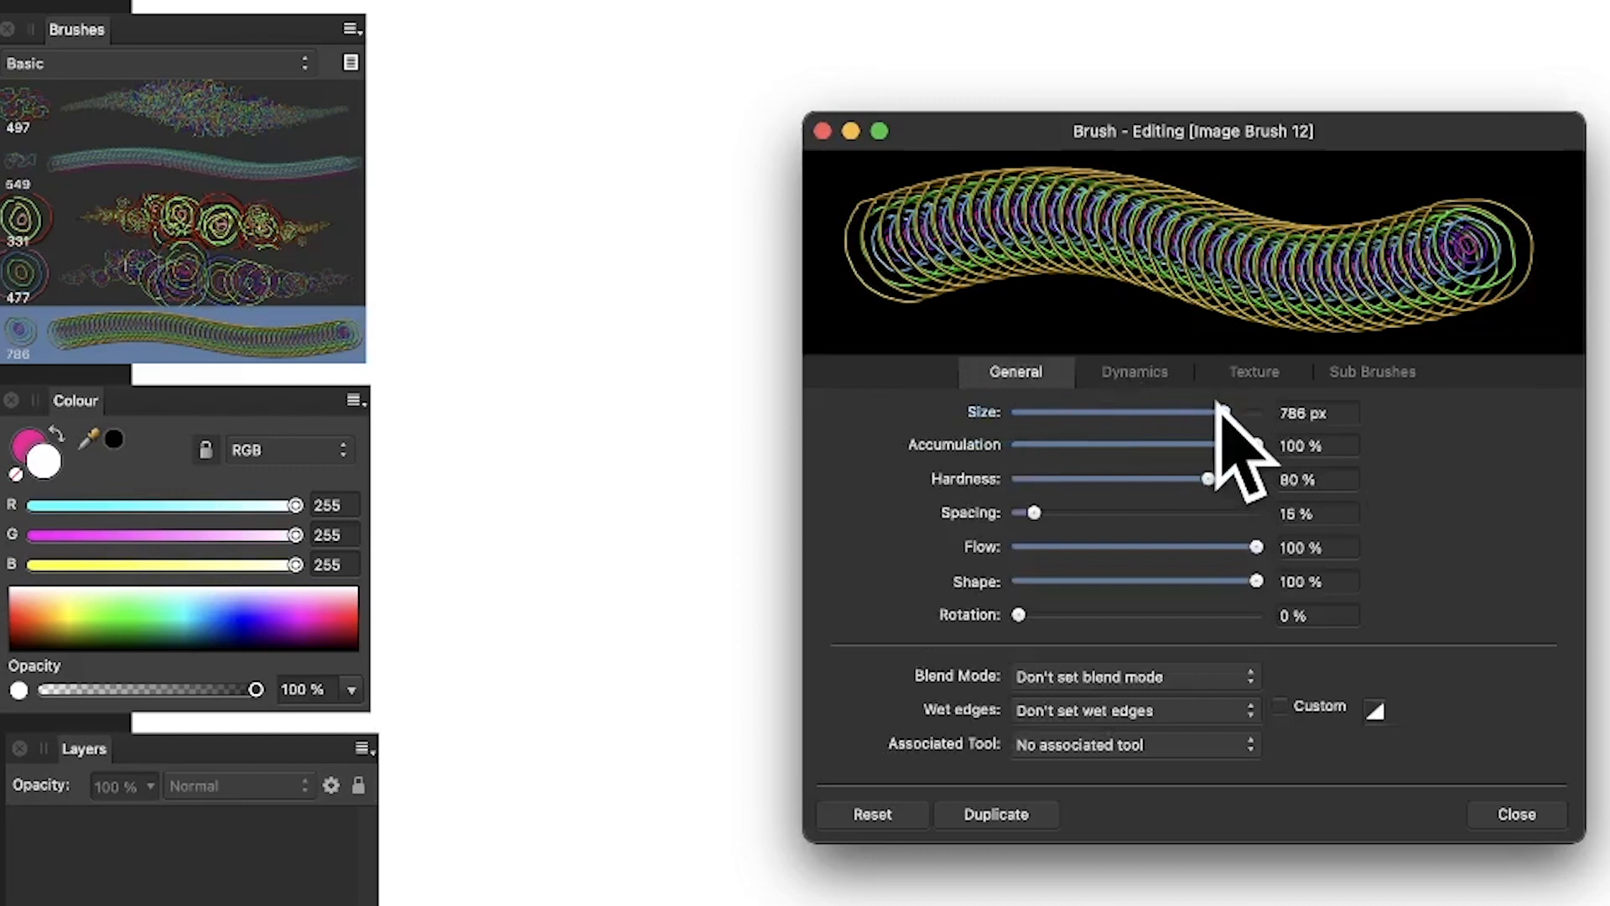
pyautogui.moveTo(1220, 411); pyautogui.dragTo(1204, 410)
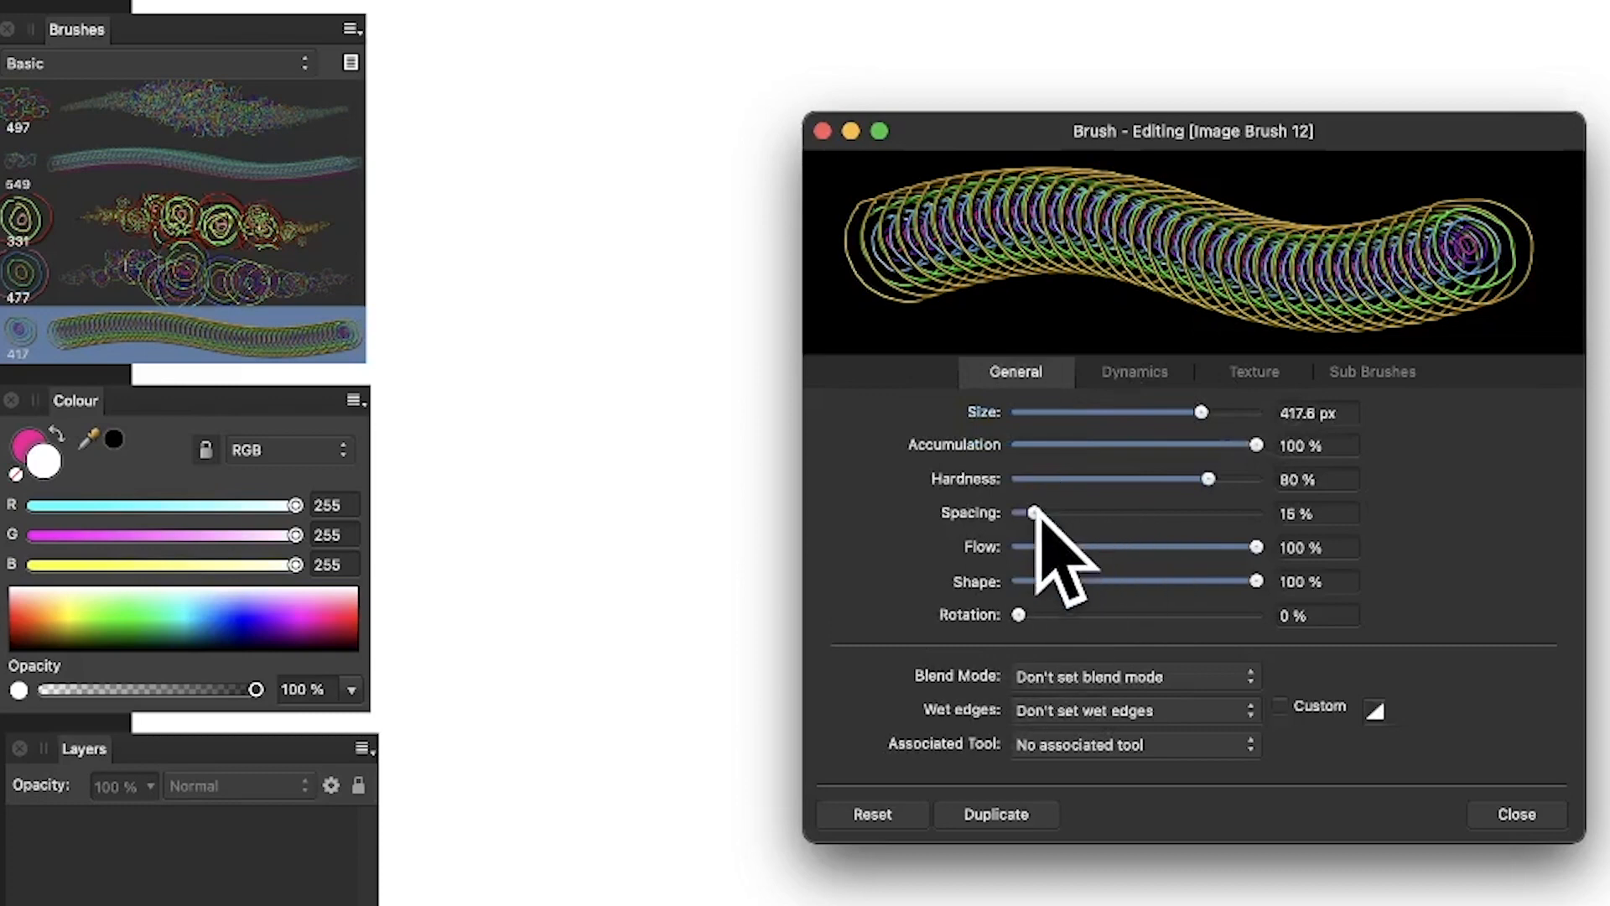
pyautogui.moveTo(1034, 513); pyautogui.dragTo(1016, 513)
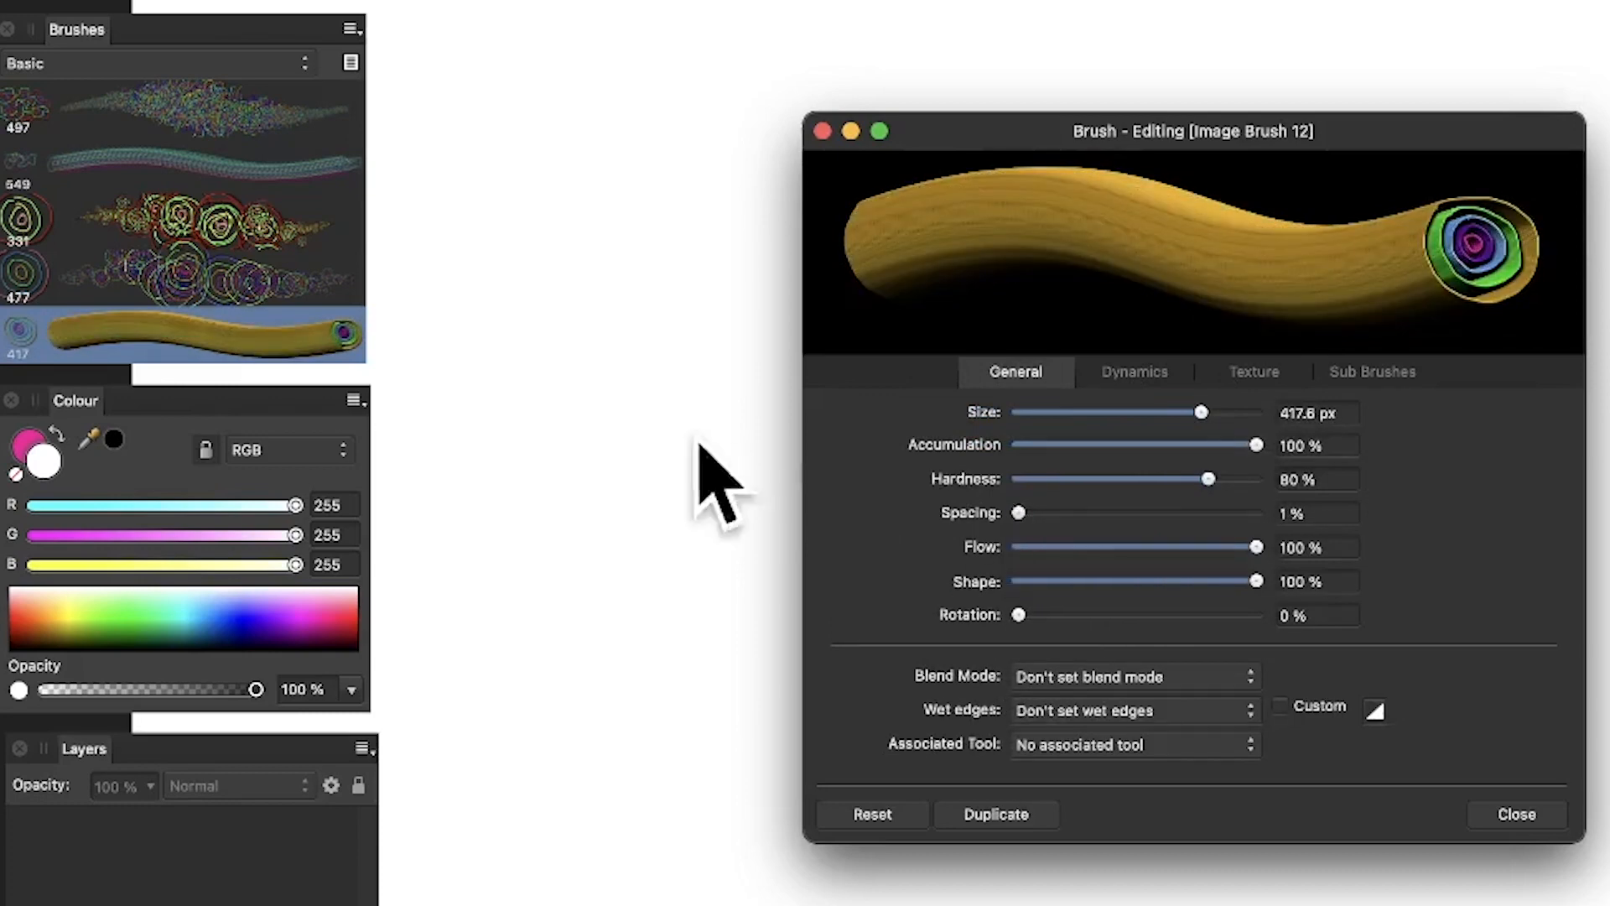
pyautogui.moveTo(1020, 511); pyautogui.dragTo(1038, 511)
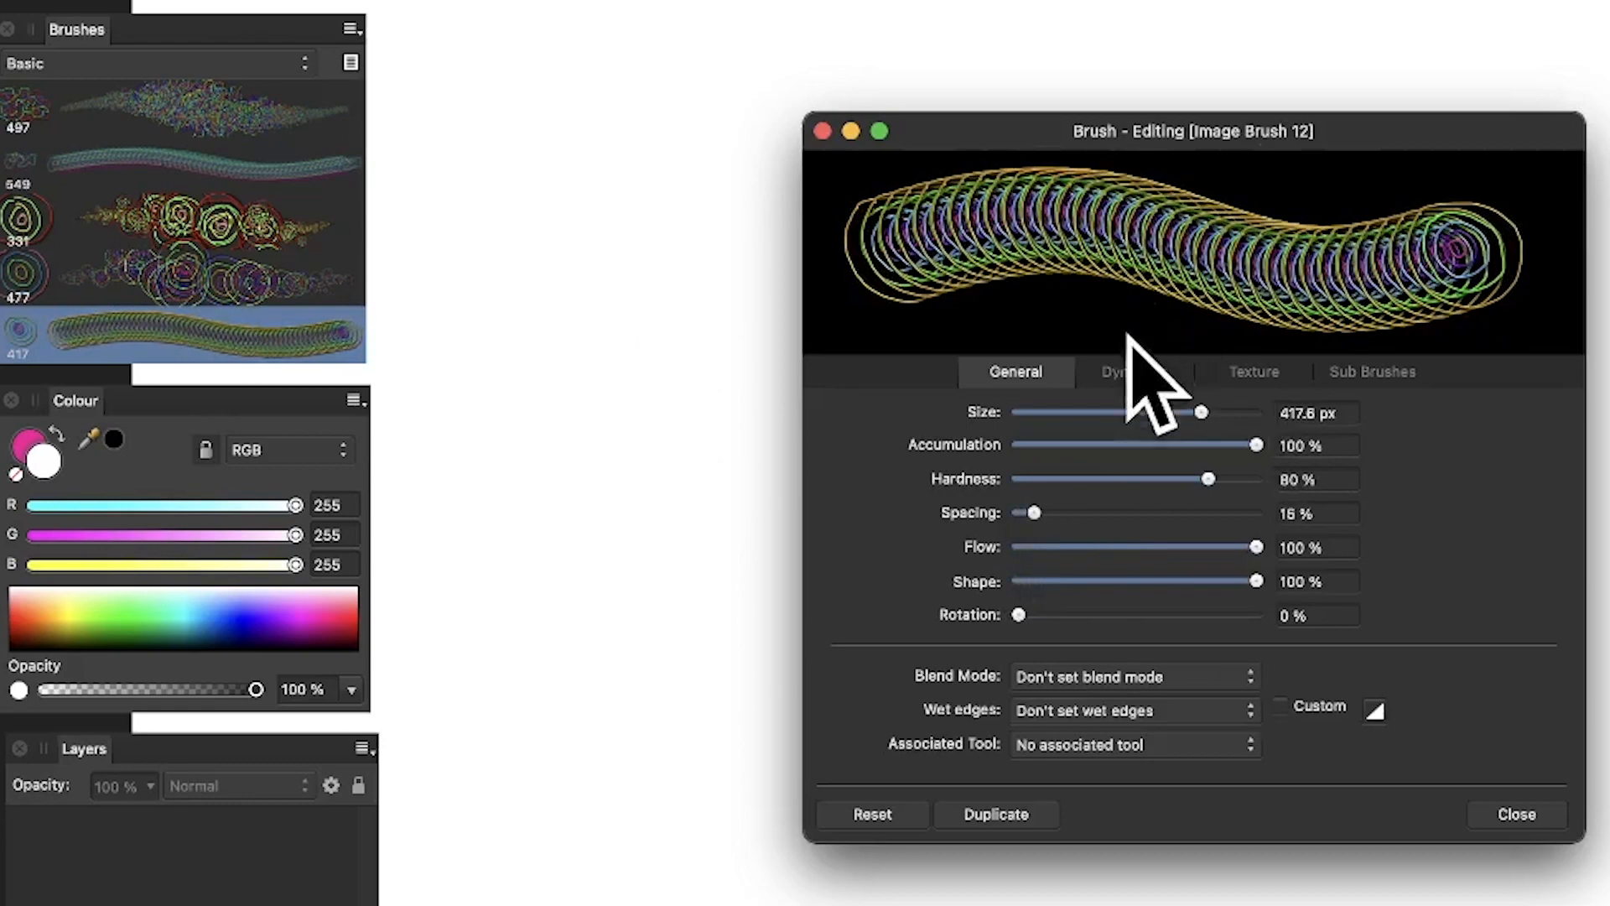
# - Set the brush's dynamics to 86% size jitter, 100% rotation jitter, 170% Scatter X, 270% Scatter Y and 92% hue jitter
pyautogui.click(1137, 369)
pyautogui.moveTo(1025, 410); pyautogui.dragTo(1224, 410)
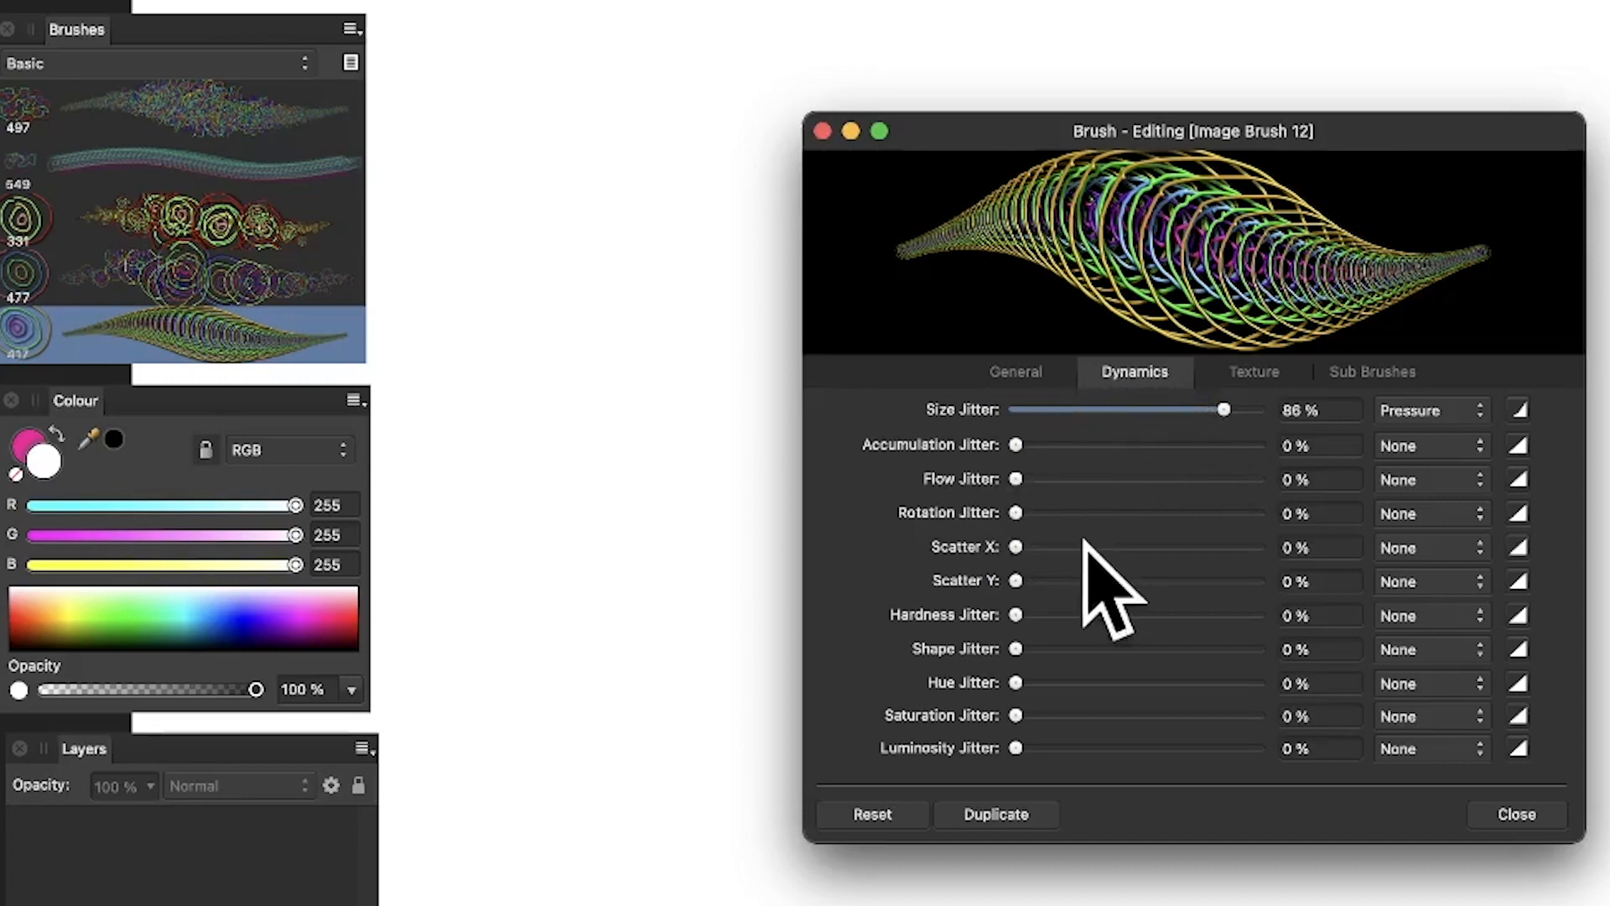
pyautogui.moveTo(1017, 546)
pyautogui.mouseDown()
pyautogui.moveTo(1118, 546)
pyautogui.moveTo(1179, 580)
pyautogui.mouseUp()
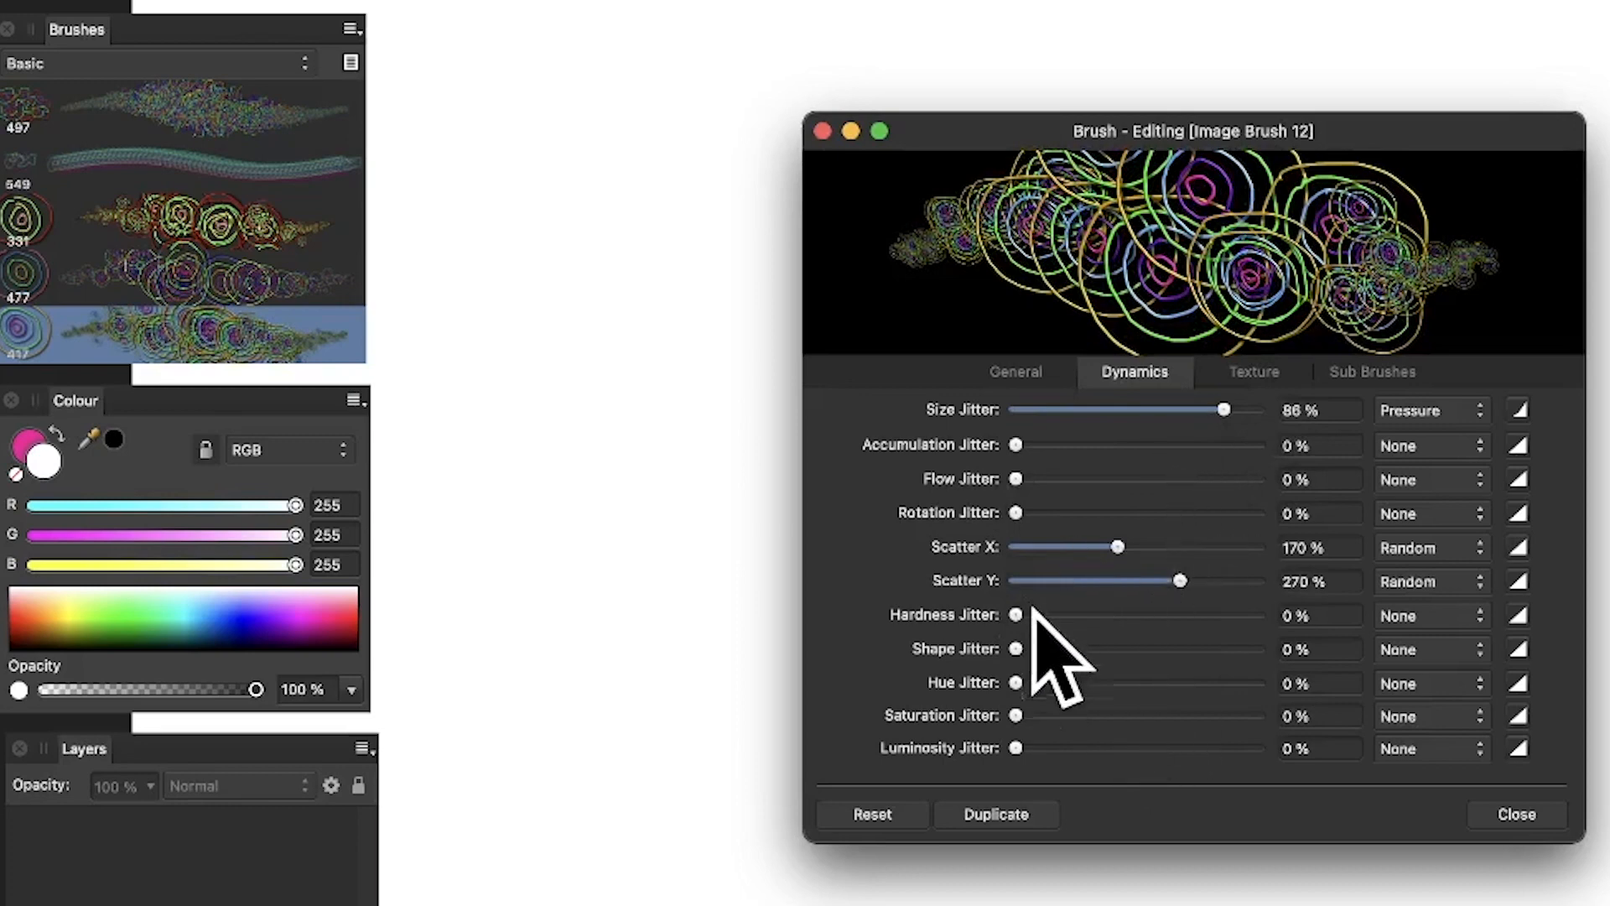
pyautogui.moveTo(1018, 512); pyautogui.dragTo(1259, 512)
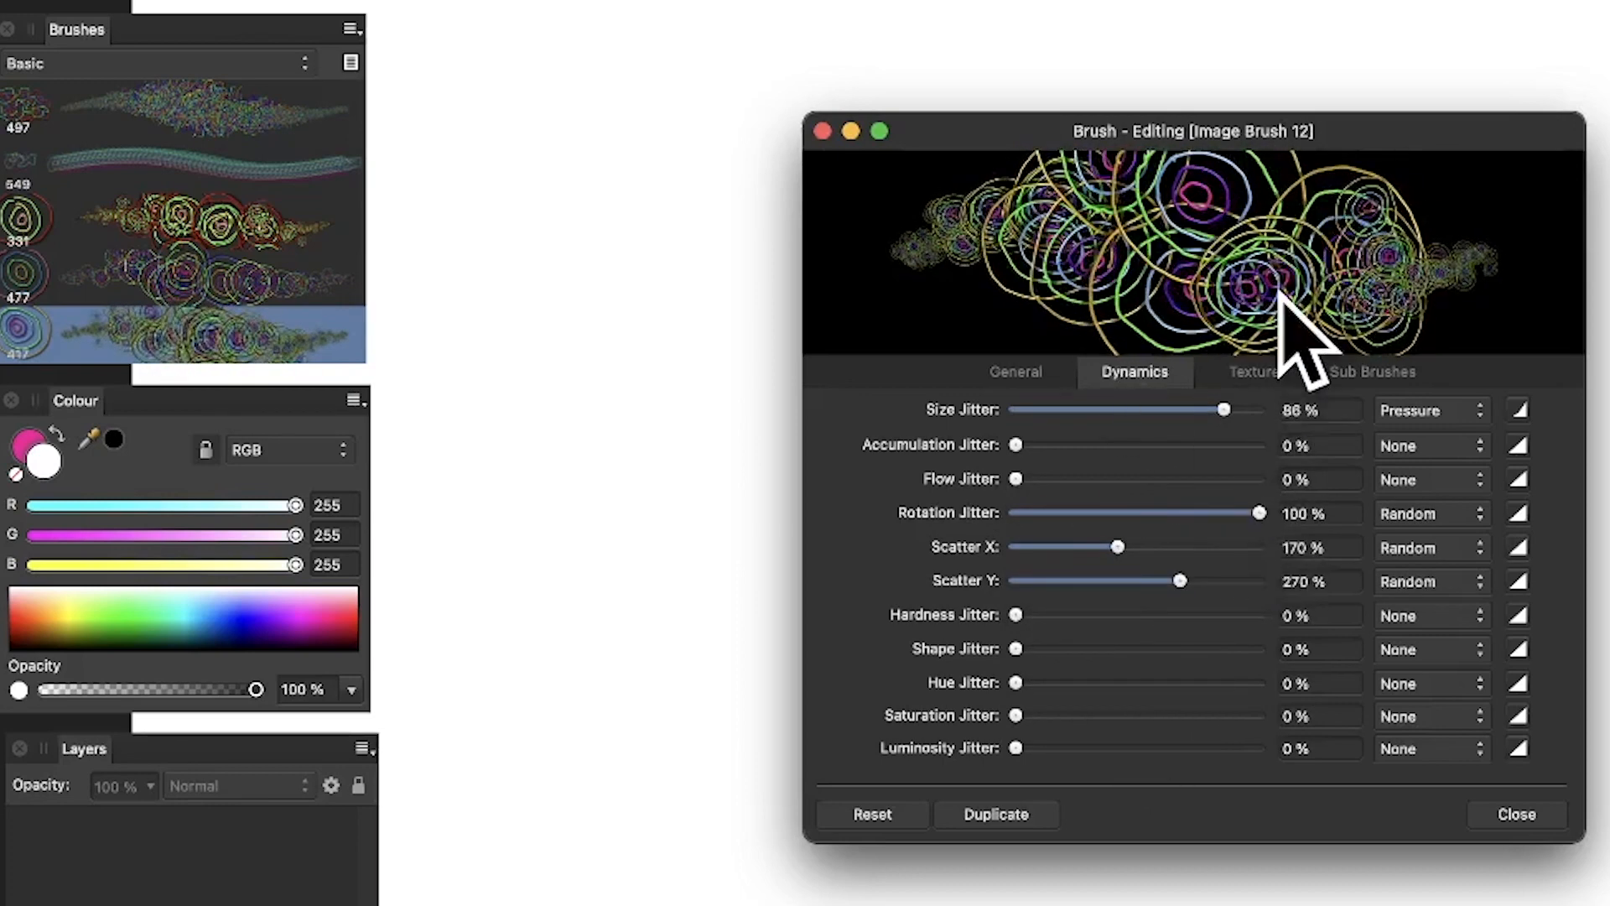
pyautogui.moveTo(1093, 681); pyautogui.dragTo(1240, 684)
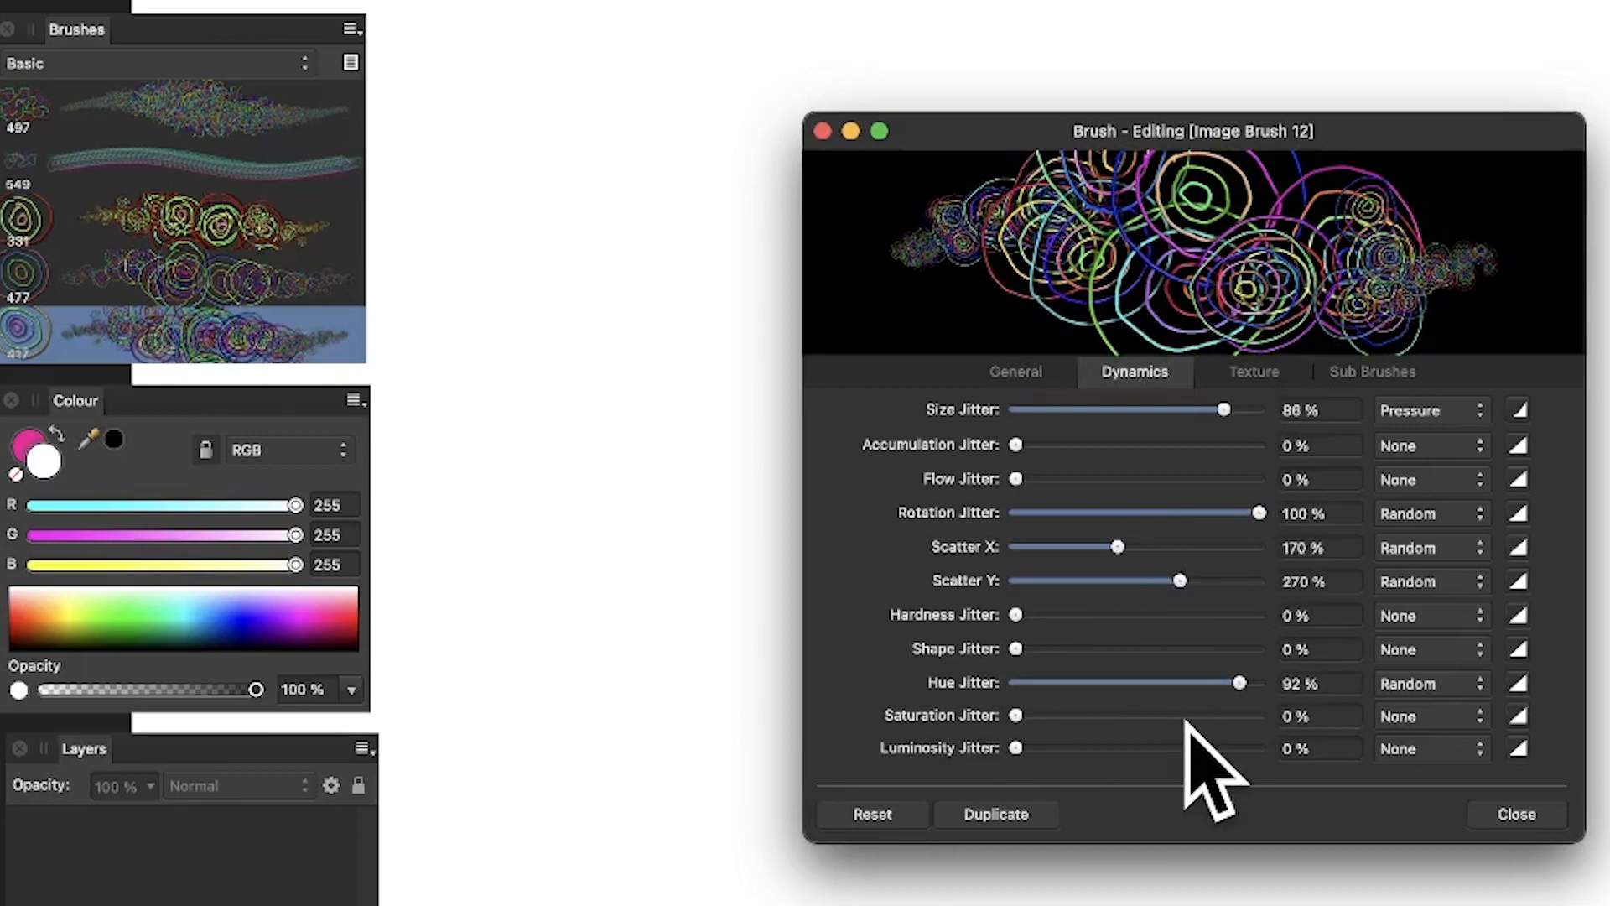
pyautogui.click(1537, 821)
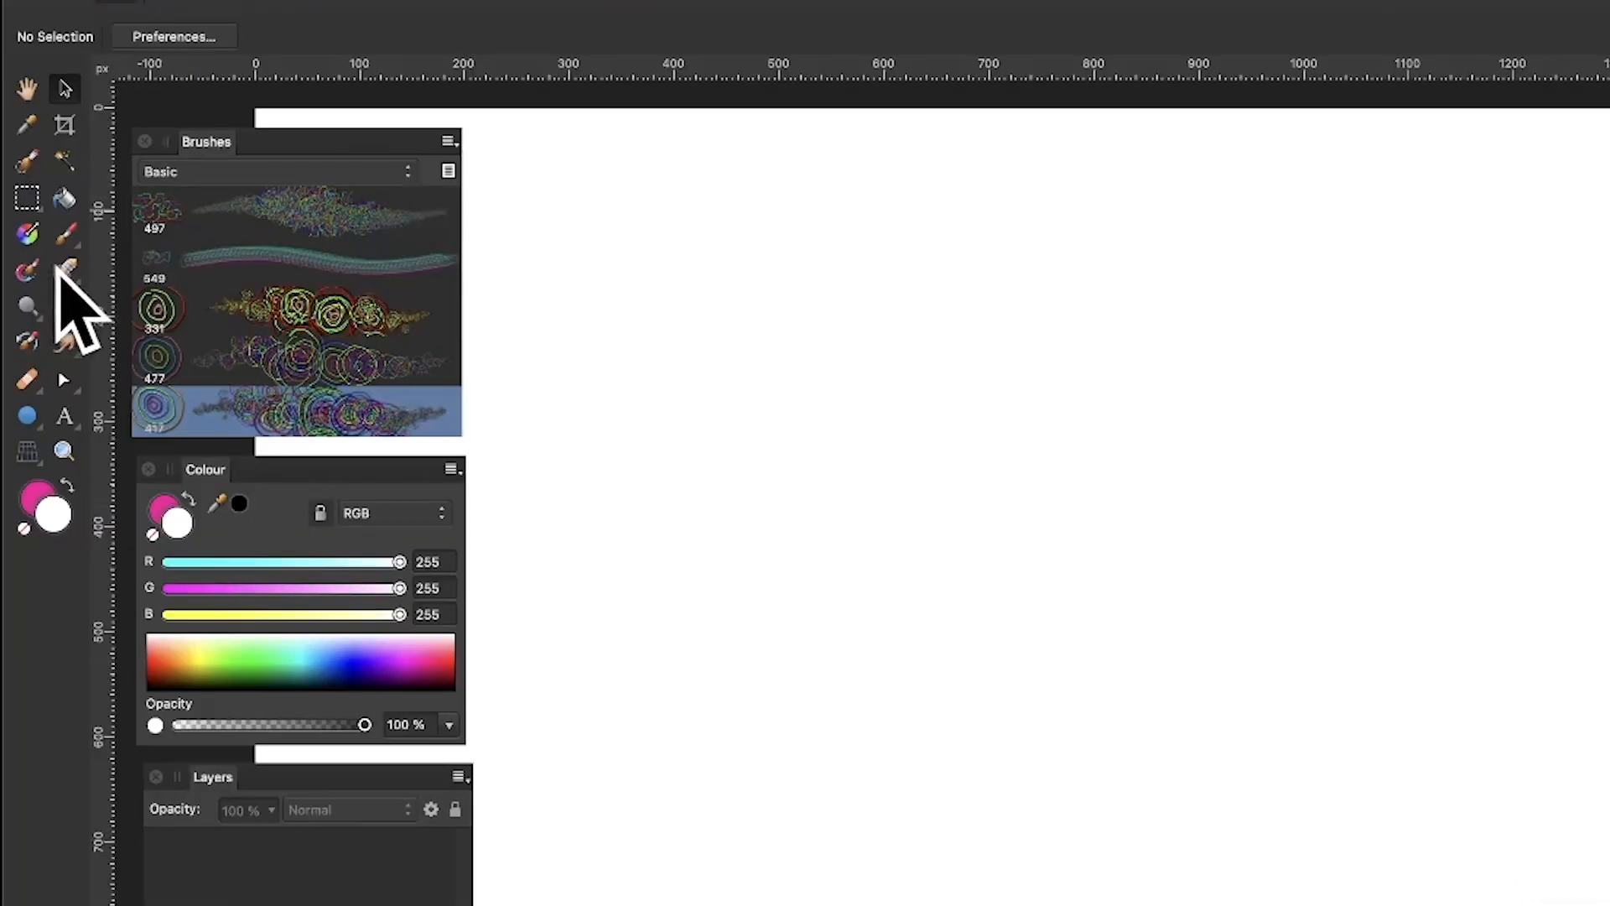
# - Cover the whole canvas with overlapping multicoloured rings using the Paint Brush Tool and the new ring brush
pyautogui.click(61, 273)
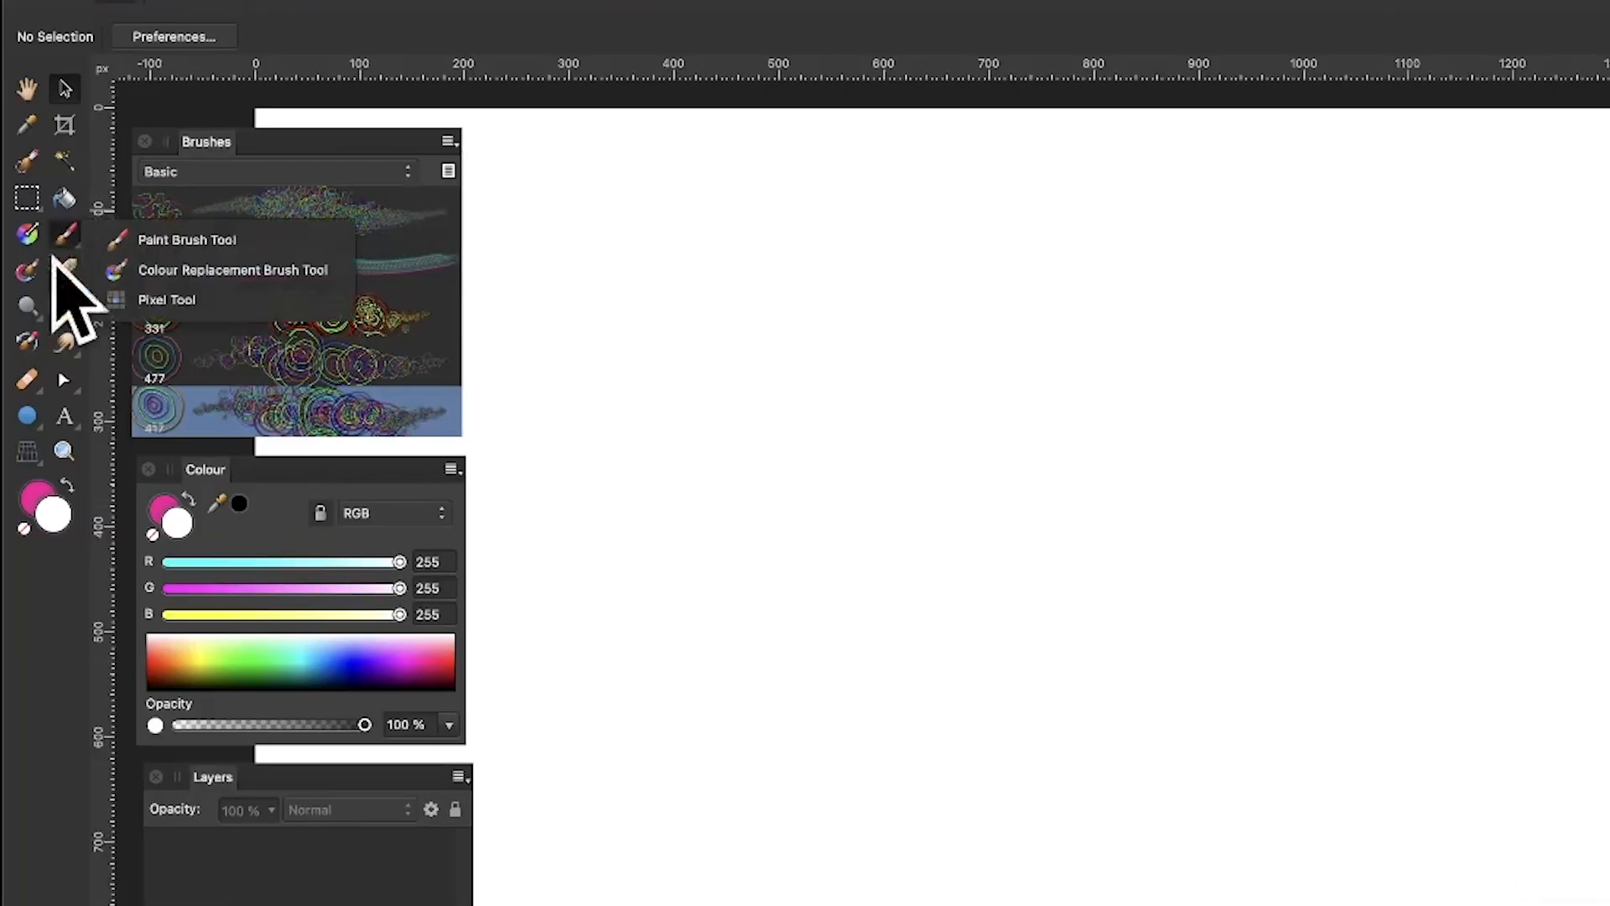
pyautogui.click(215, 239)
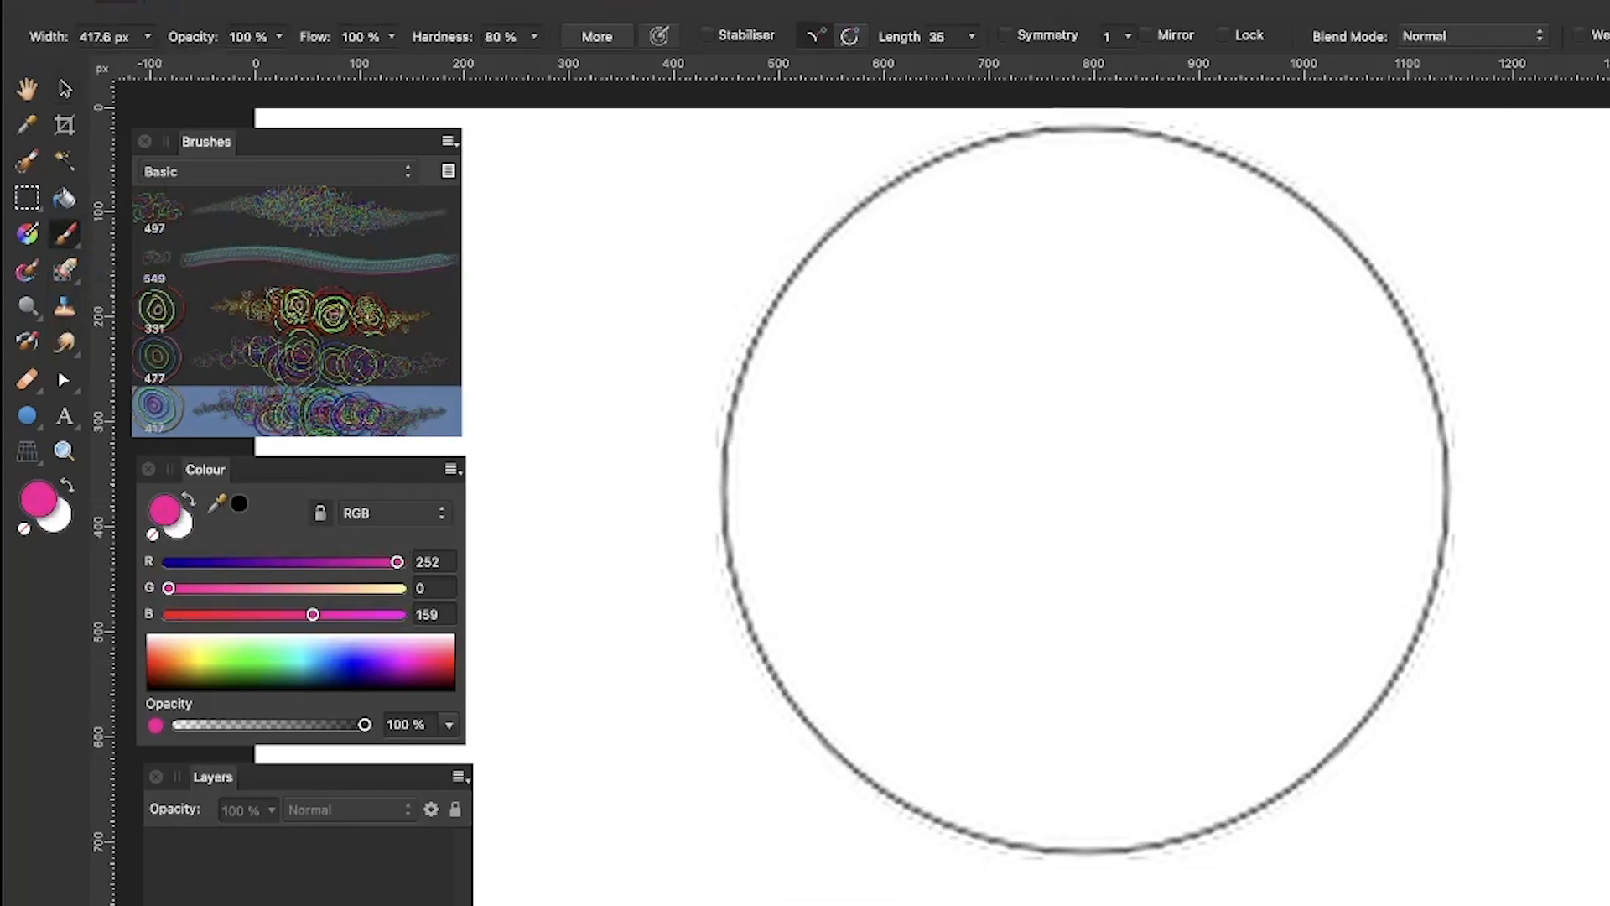
pyautogui.moveTo(1085, 500)
pyautogui.mouseDown()
pyautogui.moveTo(1215, 755)
pyautogui.moveTo(1341, 545)
pyautogui.mouseUp()
pyautogui.moveTo(1593, 520)
pyautogui.mouseDown()
pyautogui.moveTo(1602, 319)
pyautogui.moveTo(1556, 742)
pyautogui.moveTo(1603, 251)
pyautogui.moveTo(1473, 72)
pyautogui.moveTo(394, 202)
pyautogui.mouseUp()
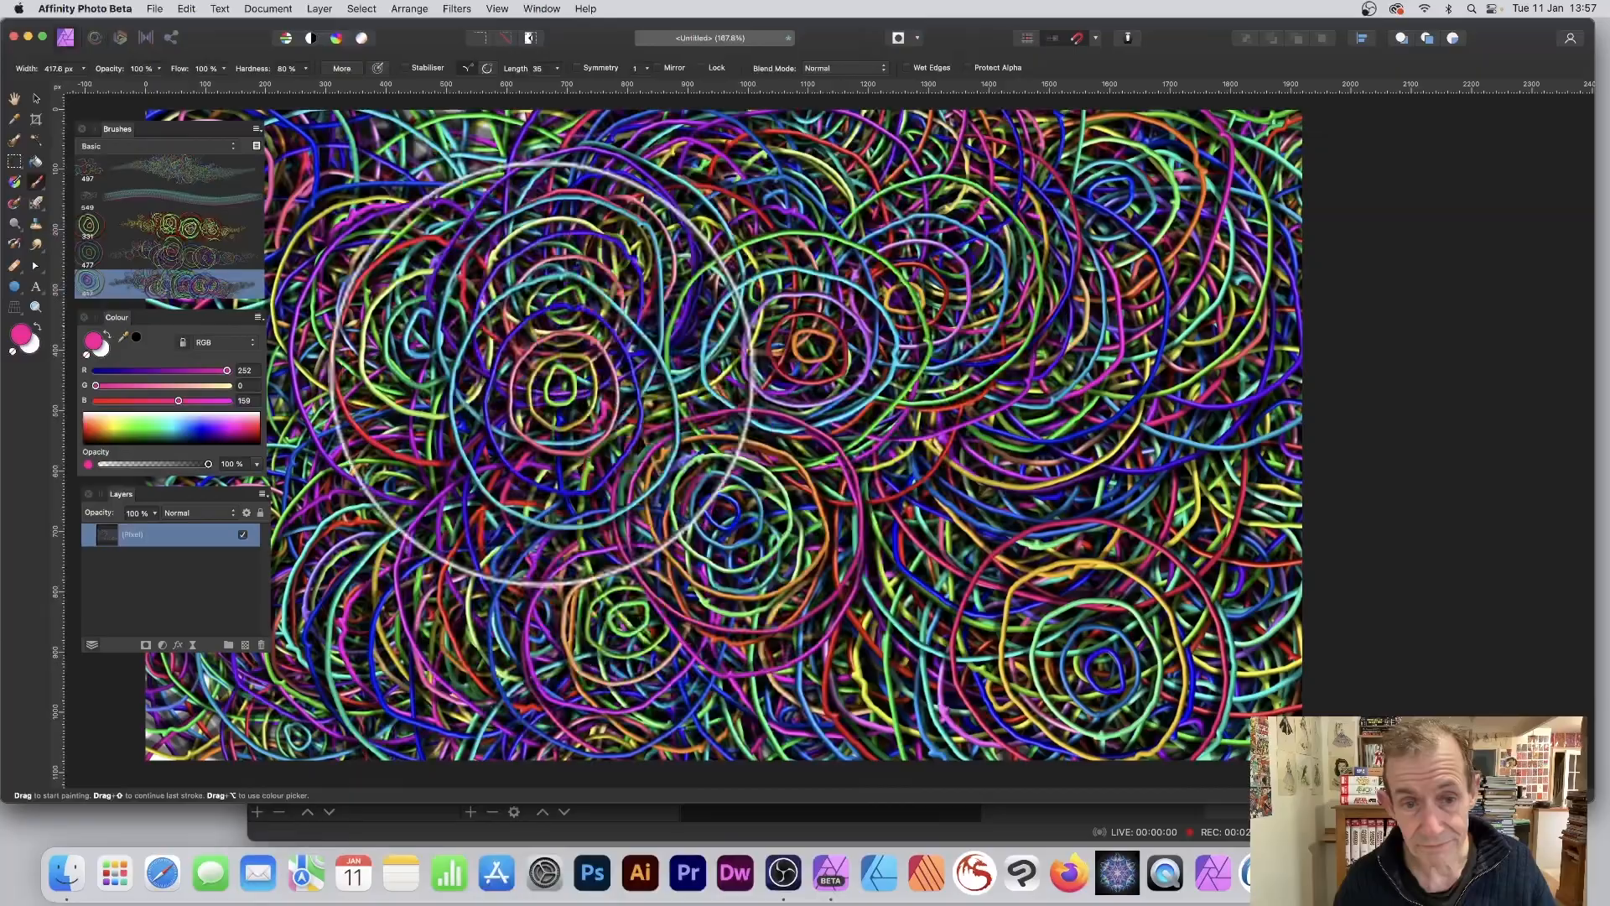
pyautogui.moveTo(540, 373)
pyautogui.mouseDown()
pyautogui.moveTo(428, 331)
pyautogui.moveTo(471, 259)
pyautogui.moveTo(668, 222)
pyautogui.moveTo(727, 410)
pyautogui.moveTo(589, 323)
pyautogui.moveTo(488, 298)
pyautogui.moveTo(528, 373)
pyautogui.moveTo(684, 279)
pyautogui.moveTo(812, 254)
pyautogui.moveTo(884, 282)
pyautogui.moveTo(740, 530)
pyautogui.moveTo(750, 410)
pyautogui.moveTo(707, 259)
pyautogui.moveTo(696, 322)
pyautogui.moveTo(593, 314)
pyautogui.moveTo(685, 245)
pyautogui.mouseUp()
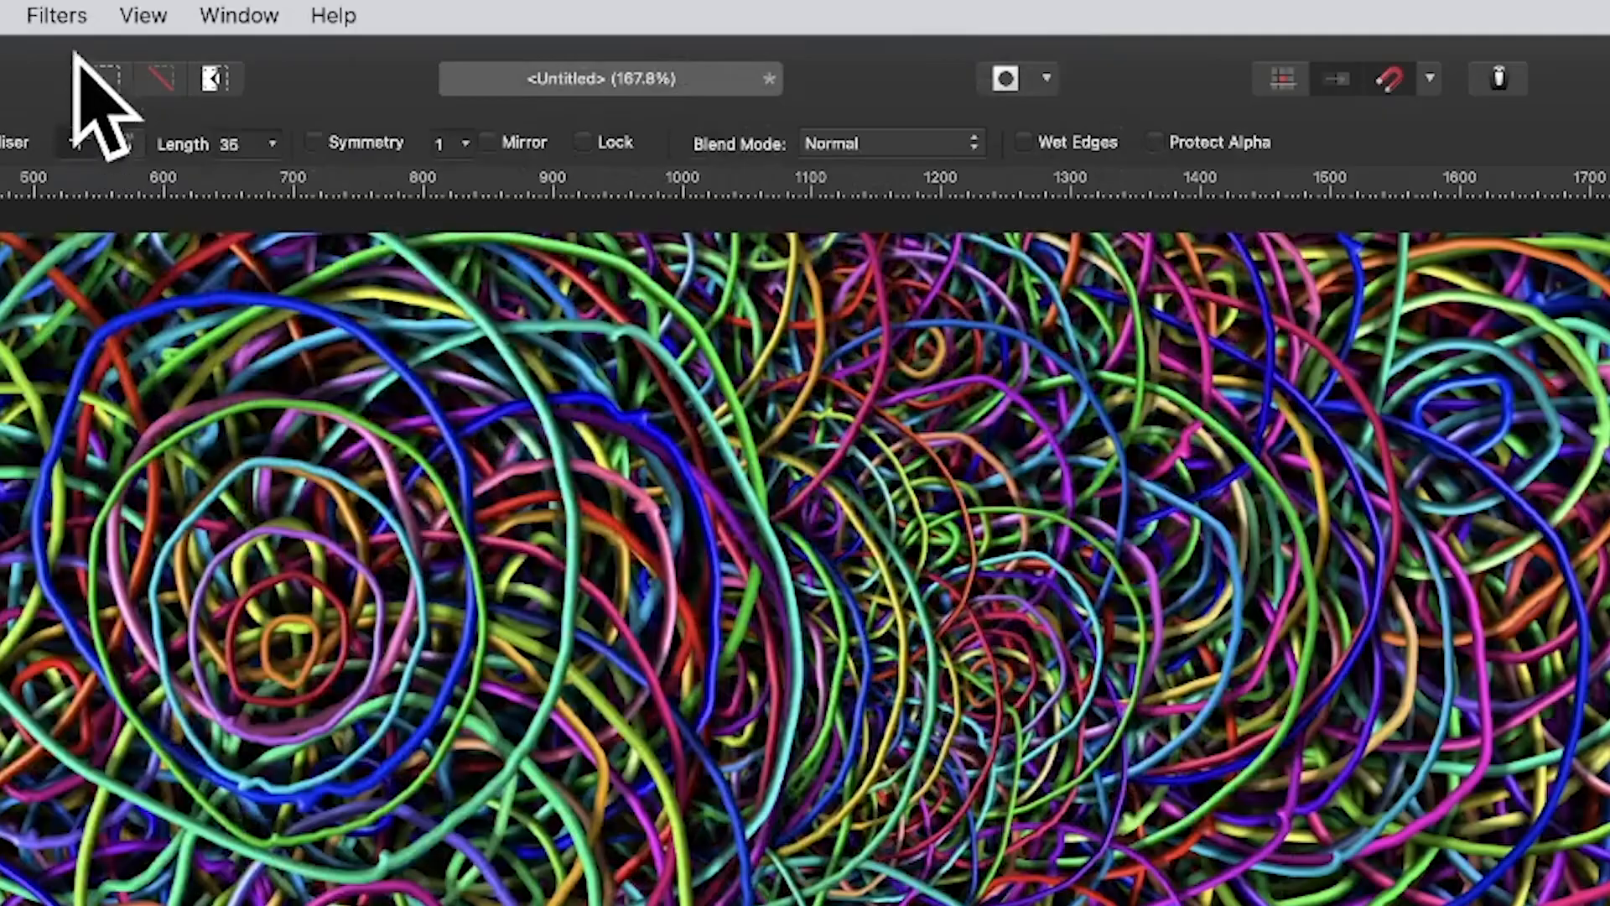
# - Apply a Gaussian Blur with a 1.9 px radius to the painted ring layer
pyautogui.click(456, 8)
pyautogui.moveTo(51, 118)
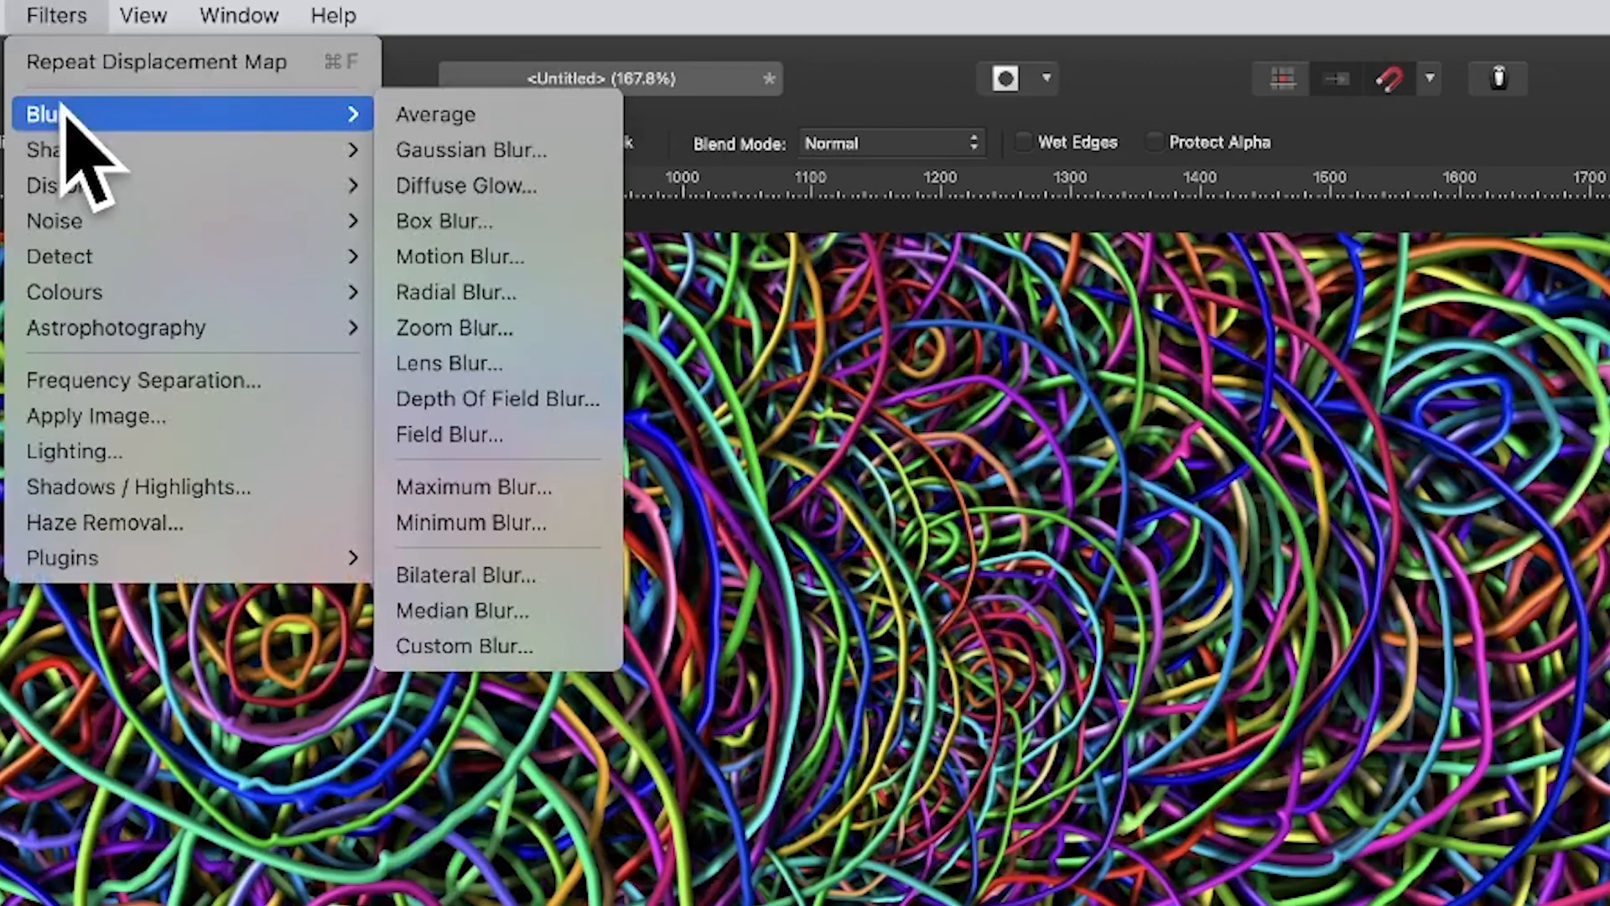
pyautogui.click(469, 150)
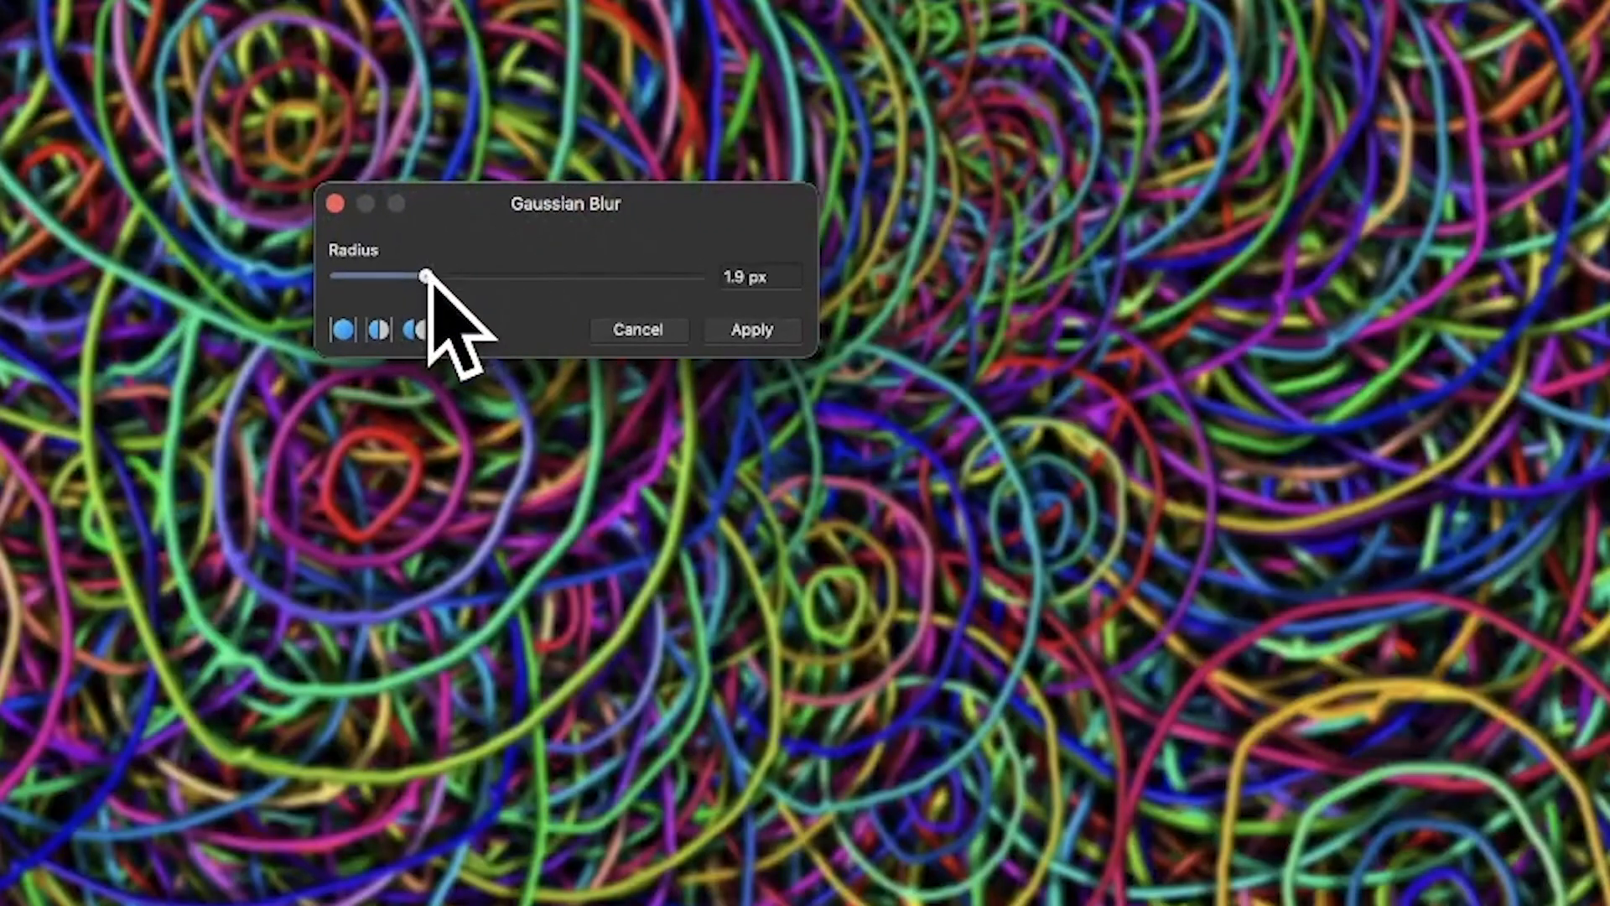
pyautogui.moveTo(428, 275); pyautogui.dragTo(422, 274)
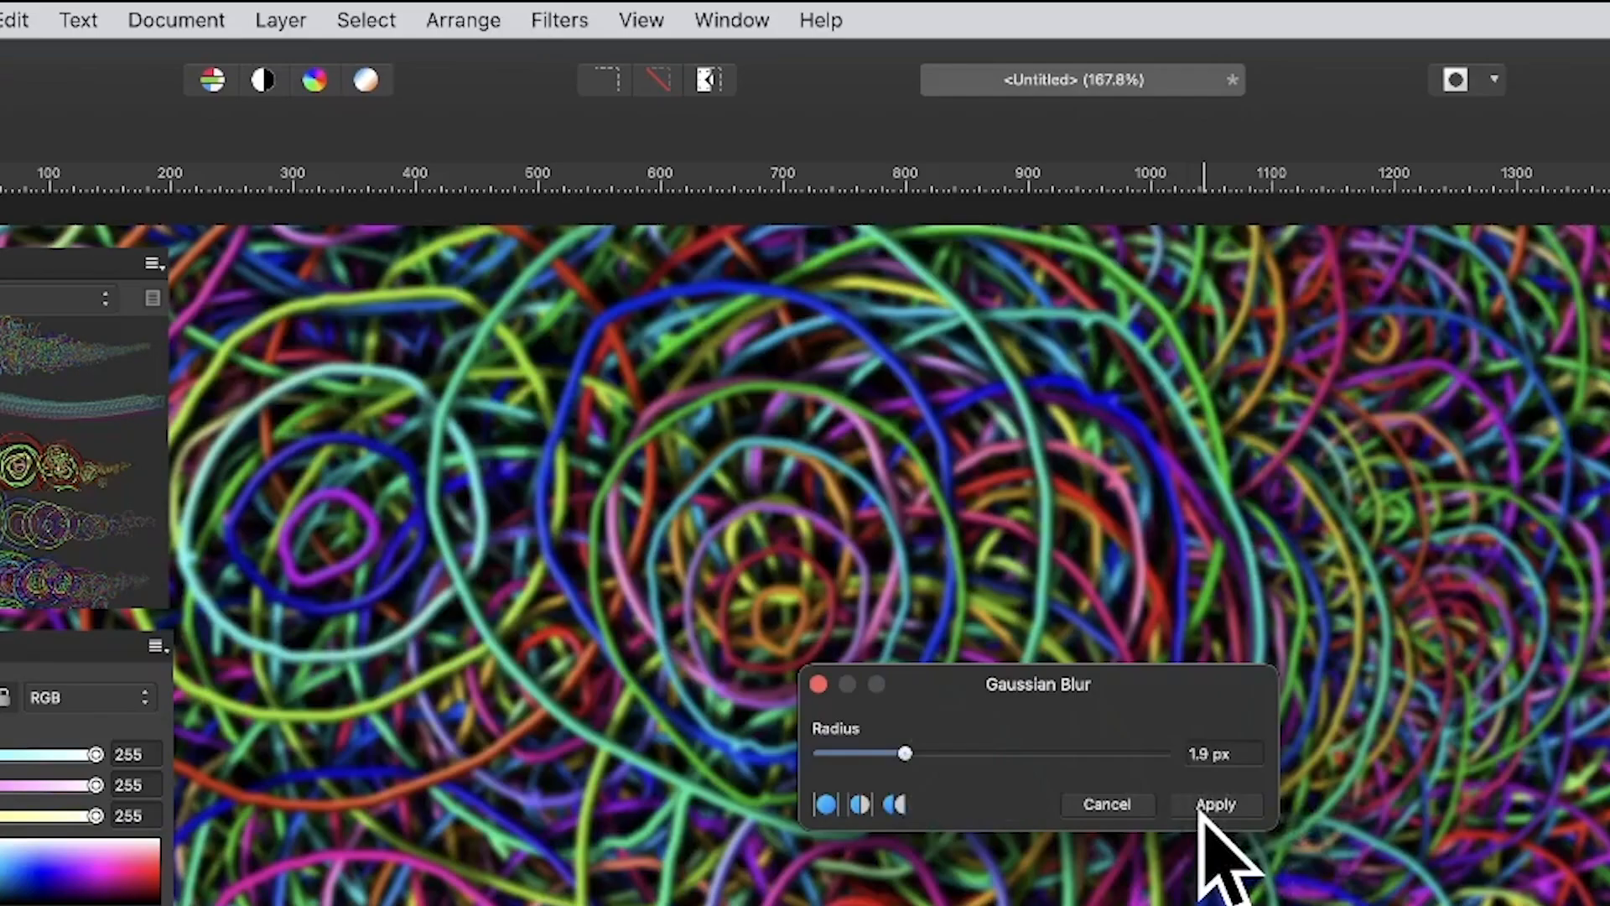
pyautogui.click(1214, 804)
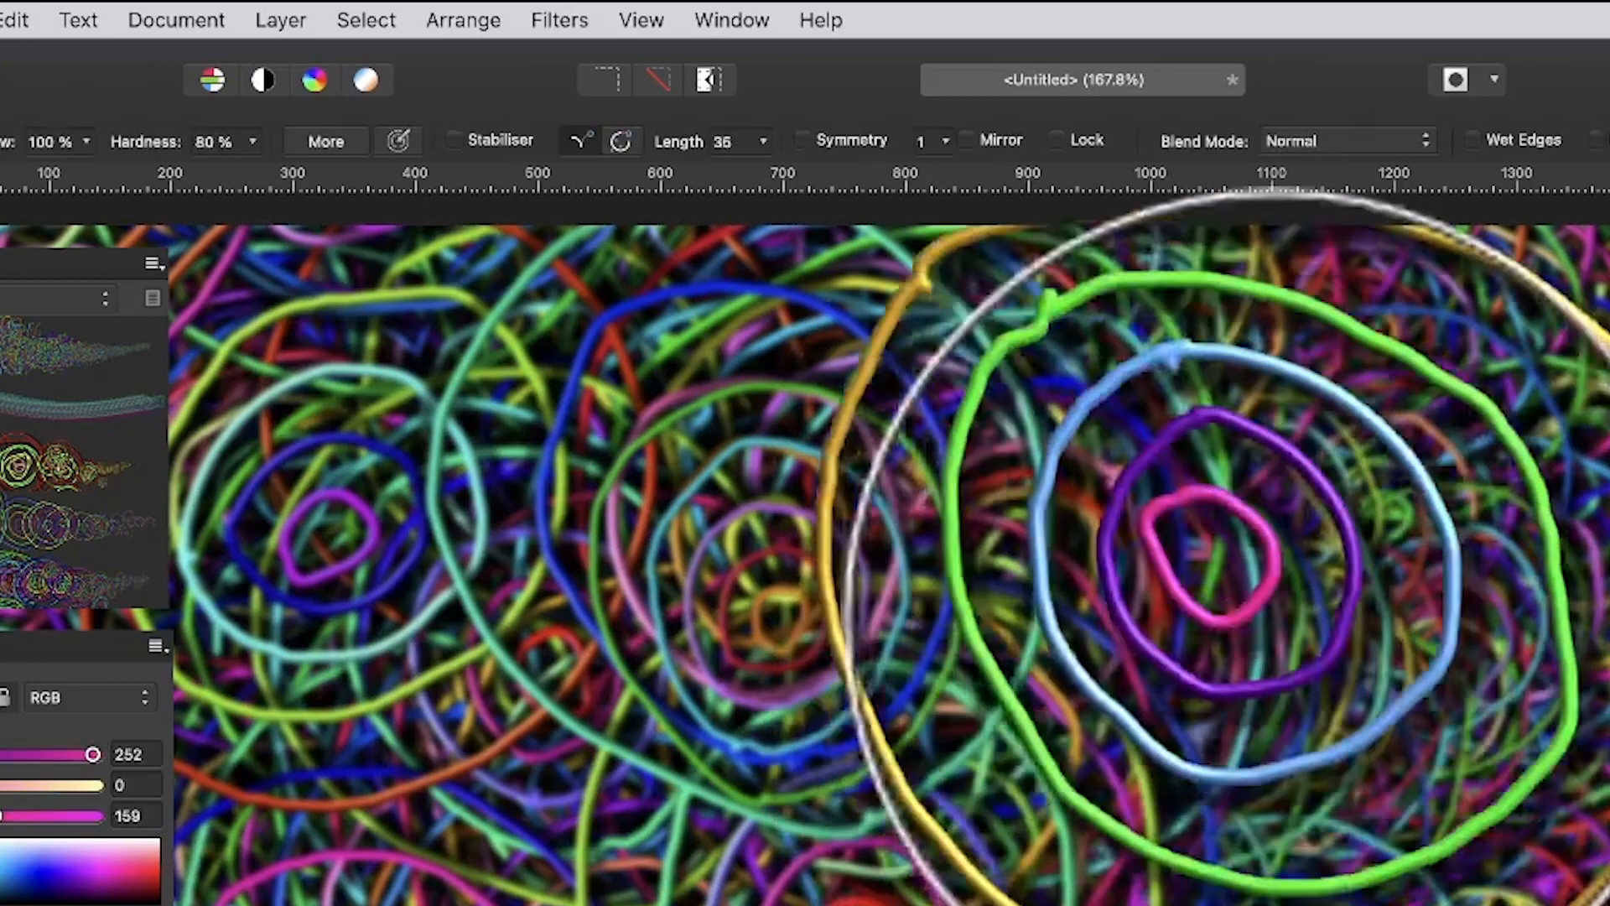
# - Add a new pixel layer above the blurred rings and paint a fresh coat of overlapping multicoloured rings across the canvas
pyautogui.click(283, 22)
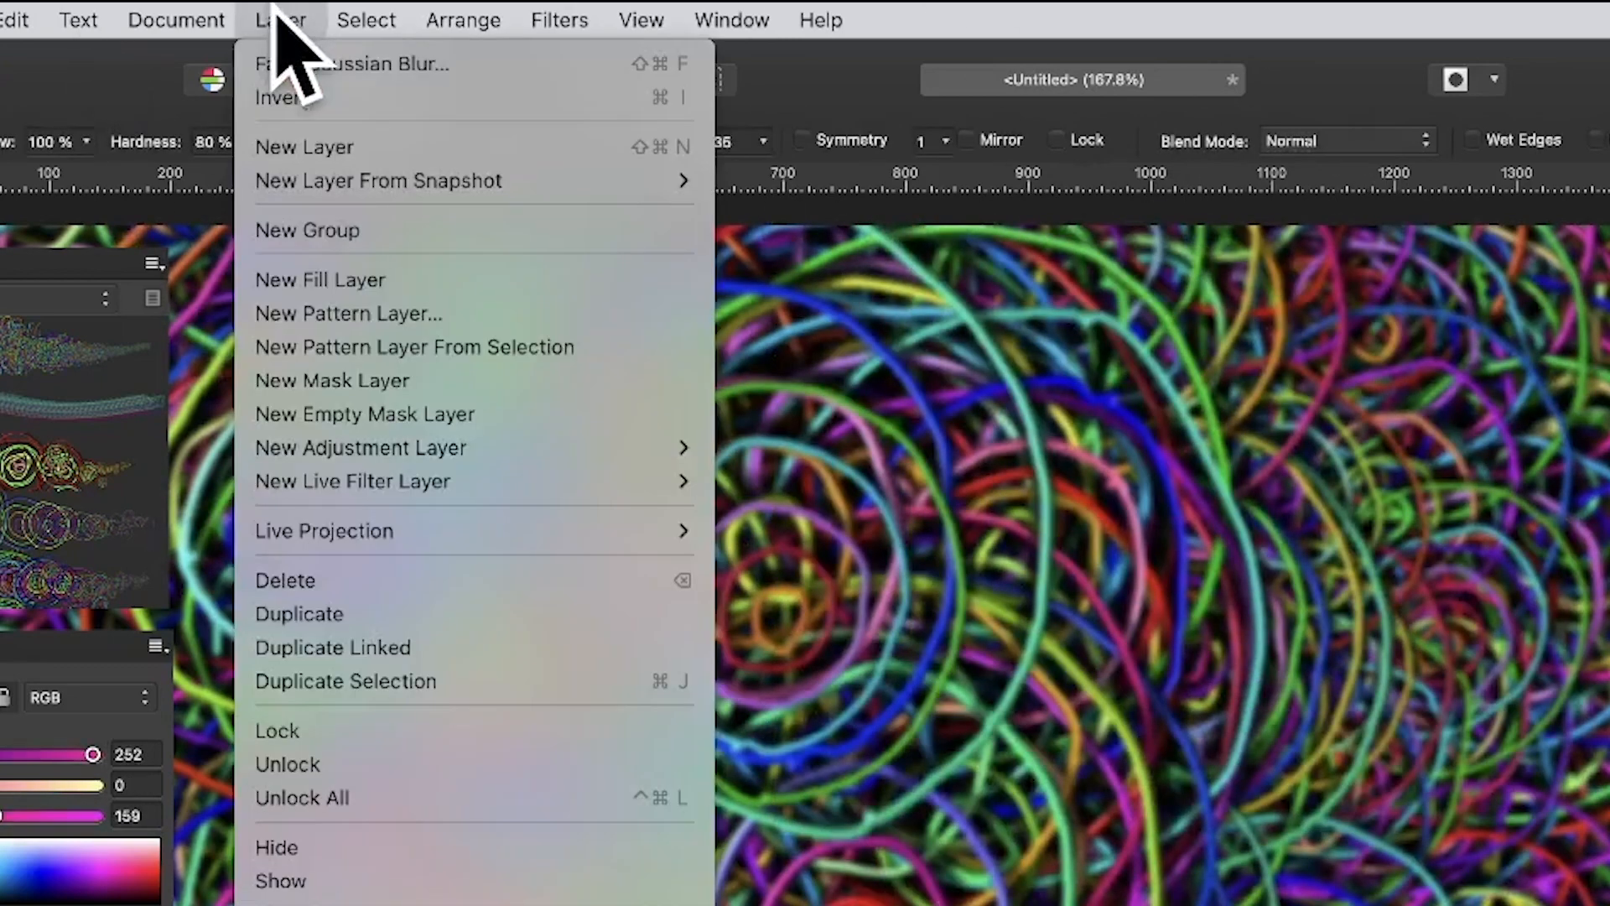
pyautogui.click(302, 149)
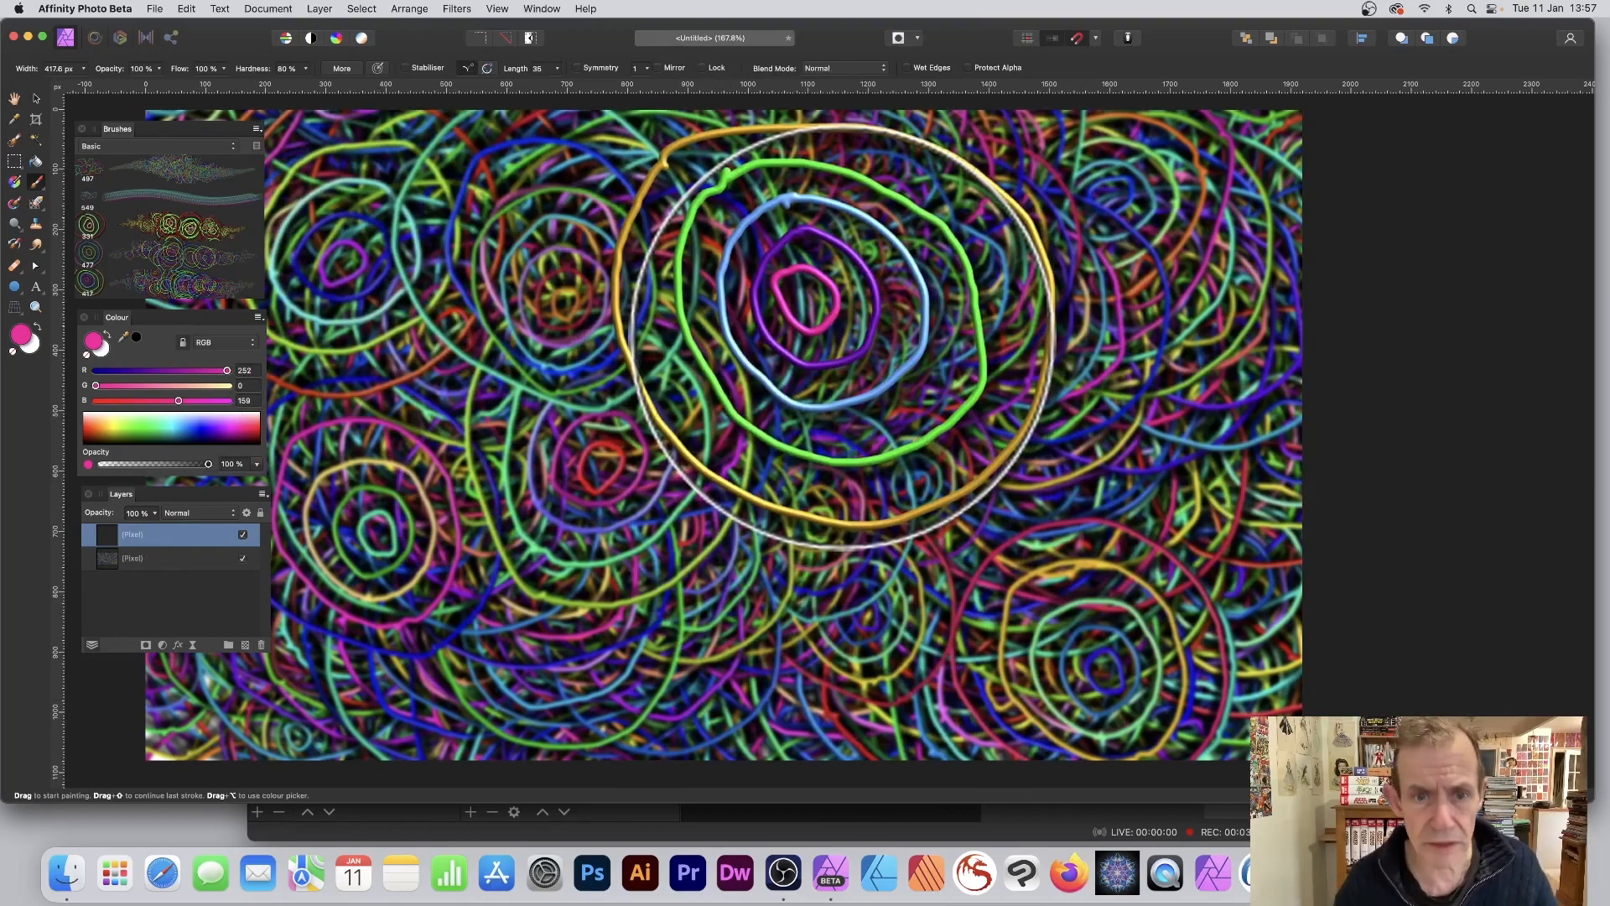
pyautogui.moveTo(841, 335)
pyautogui.mouseDown()
pyautogui.moveTo(582, 393)
pyautogui.moveTo(622, 327)
pyautogui.moveTo(672, 412)
pyautogui.moveTo(807, 357)
pyautogui.moveTo(982, 320)
pyautogui.moveTo(1107, 276)
pyautogui.moveTo(1176, 175)
pyautogui.moveTo(1240, 161)
pyautogui.moveTo(1182, 460)
pyautogui.moveTo(1220, 533)
pyautogui.moveTo(1075, 593)
pyautogui.moveTo(668, 551)
pyautogui.moveTo(493, 690)
pyautogui.moveTo(380, 709)
pyautogui.moveTo(360, 316)
pyautogui.moveTo(523, 316)
pyautogui.moveTo(328, 207)
pyautogui.moveTo(465, 199)
pyautogui.moveTo(728, 296)
pyautogui.moveTo(914, 257)
pyautogui.moveTo(1121, 334)
pyautogui.moveTo(841, 384)
pyautogui.mouseUp()
pyautogui.moveTo(755, 352)
pyautogui.mouseDown()
pyautogui.moveTo(828, 458)
pyautogui.moveTo(609, 425)
pyautogui.moveTo(832, 341)
pyautogui.moveTo(891, 490)
pyautogui.moveTo(913, 365)
pyautogui.moveTo(554, 538)
pyautogui.moveTo(680, 246)
pyautogui.moveTo(716, 387)
pyautogui.moveTo(1053, 439)
pyautogui.moveTo(1053, 516)
pyautogui.moveTo(935, 547)
pyautogui.moveTo(837, 608)
pyautogui.moveTo(527, 495)
pyautogui.moveTo(485, 413)
pyautogui.moveTo(720, 284)
pyautogui.moveTo(674, 283)
pyautogui.moveTo(665, 183)
pyautogui.moveTo(561, 153)
pyautogui.moveTo(689, 136)
pyautogui.moveTo(749, 219)
pyautogui.moveTo(746, 254)
pyautogui.moveTo(784, 281)
pyautogui.moveTo(646, 302)
pyautogui.moveTo(607, 328)
pyautogui.moveTo(503, 187)
pyautogui.moveTo(632, 234)
pyautogui.moveTo(810, 265)
pyautogui.moveTo(750, 227)
pyautogui.moveTo(877, 208)
pyautogui.moveTo(1062, 386)
pyautogui.moveTo(811, 486)
pyautogui.moveTo(763, 460)
pyautogui.moveTo(626, 463)
pyautogui.mouseUp()
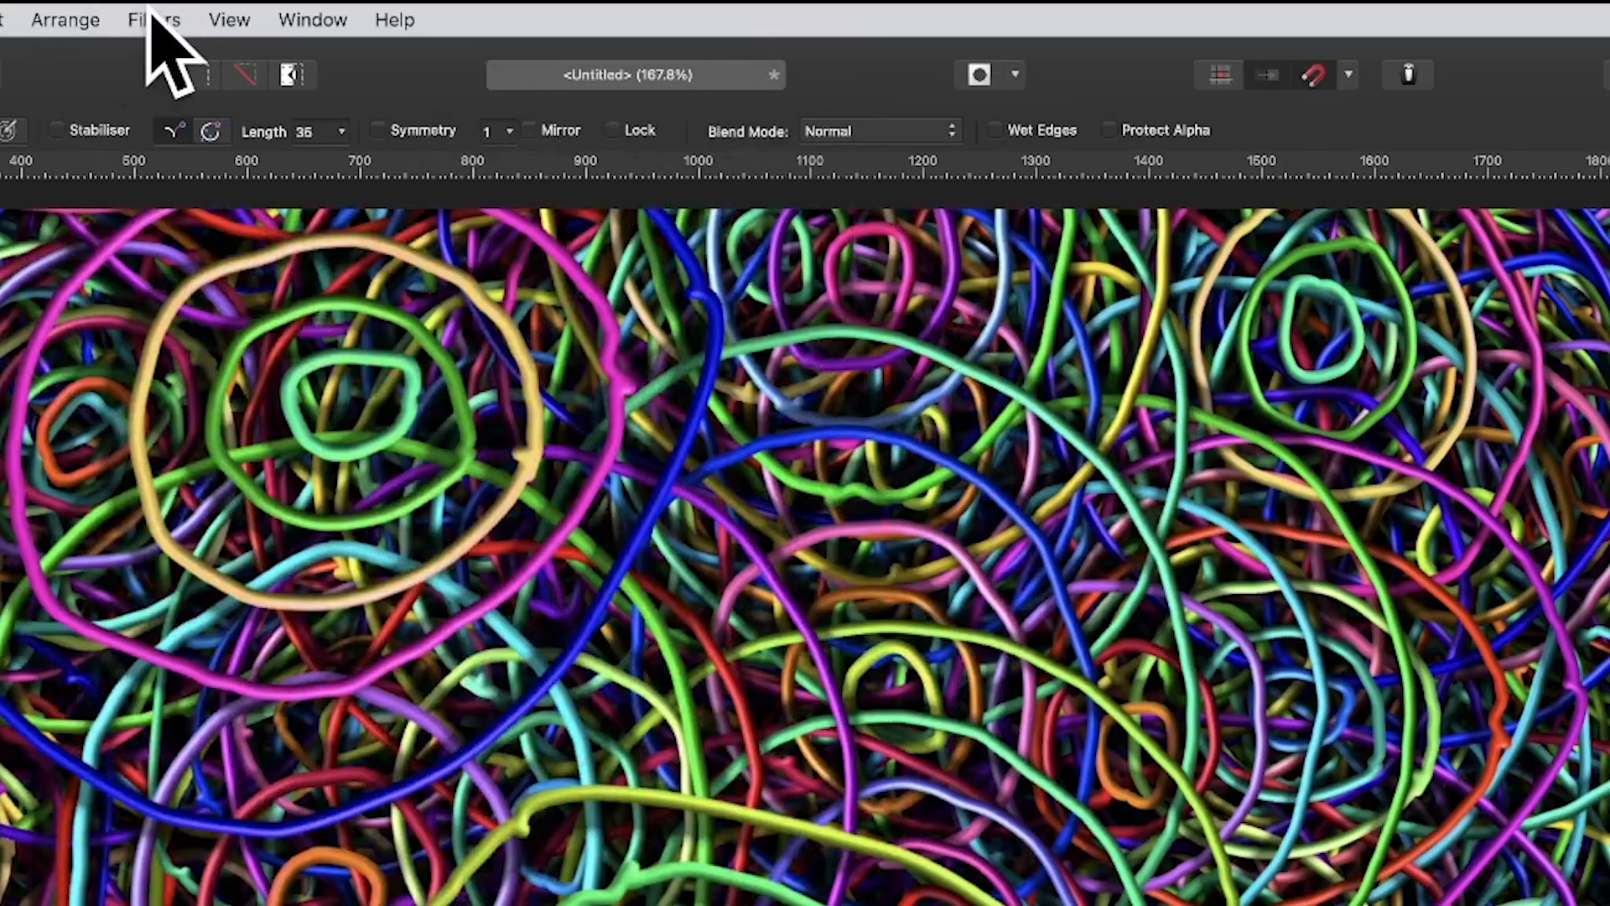
# - Apply a Displace filter to the new ring layer, loading the map from the layers beneath, trying 21.3 px strength and settling on 47.6 px
pyautogui.click(155, 20)
pyautogui.moveTo(172, 168)
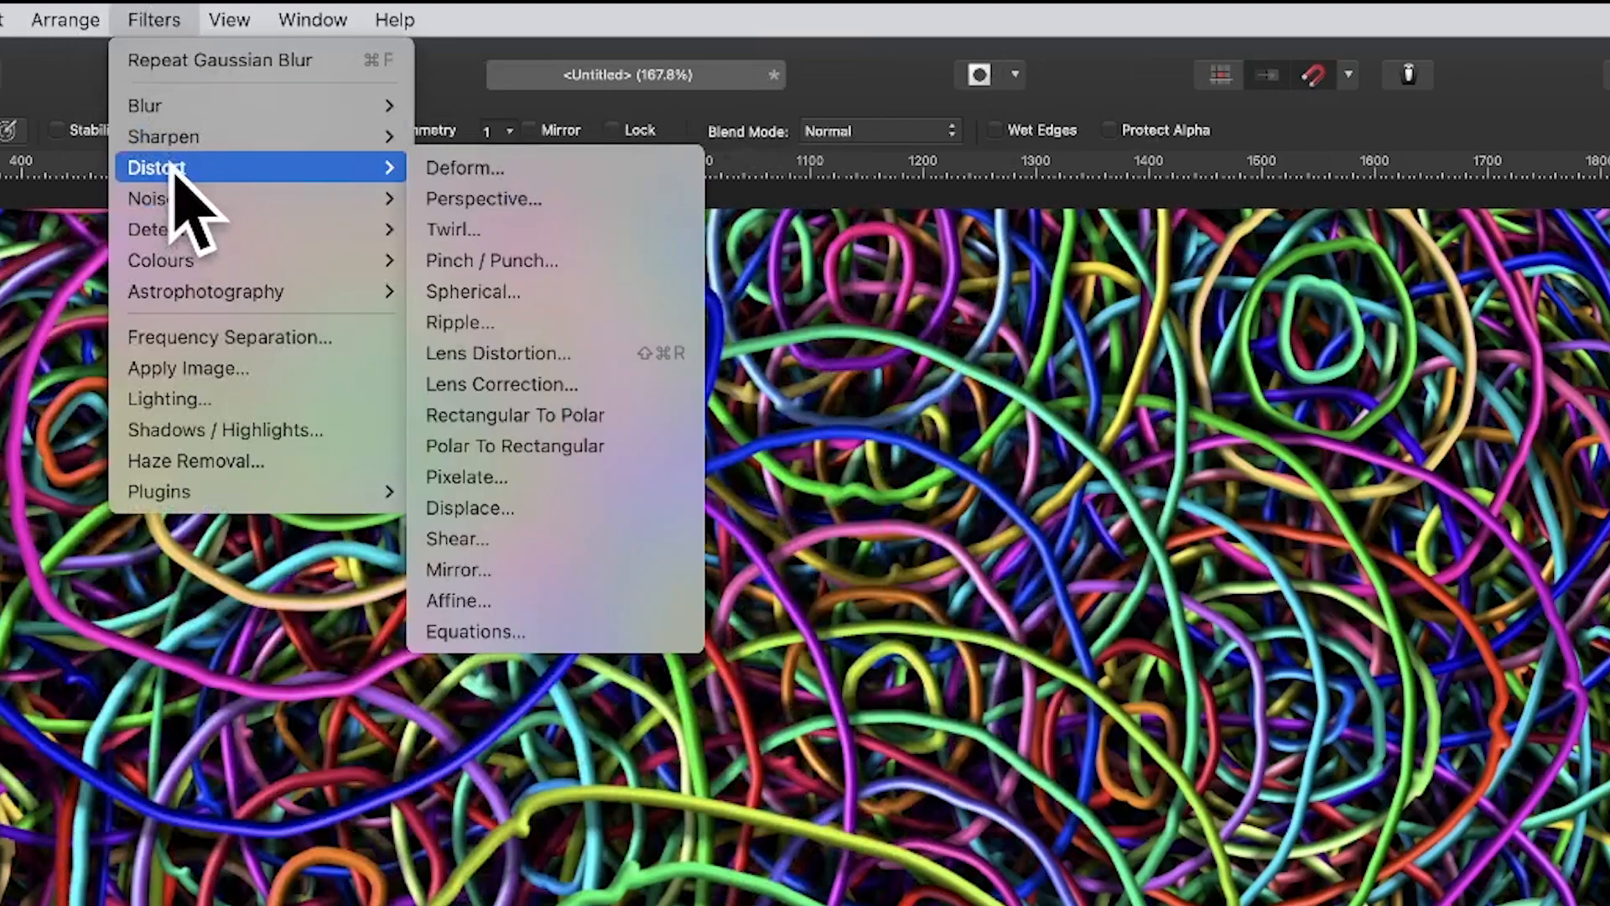
pyautogui.click(521, 509)
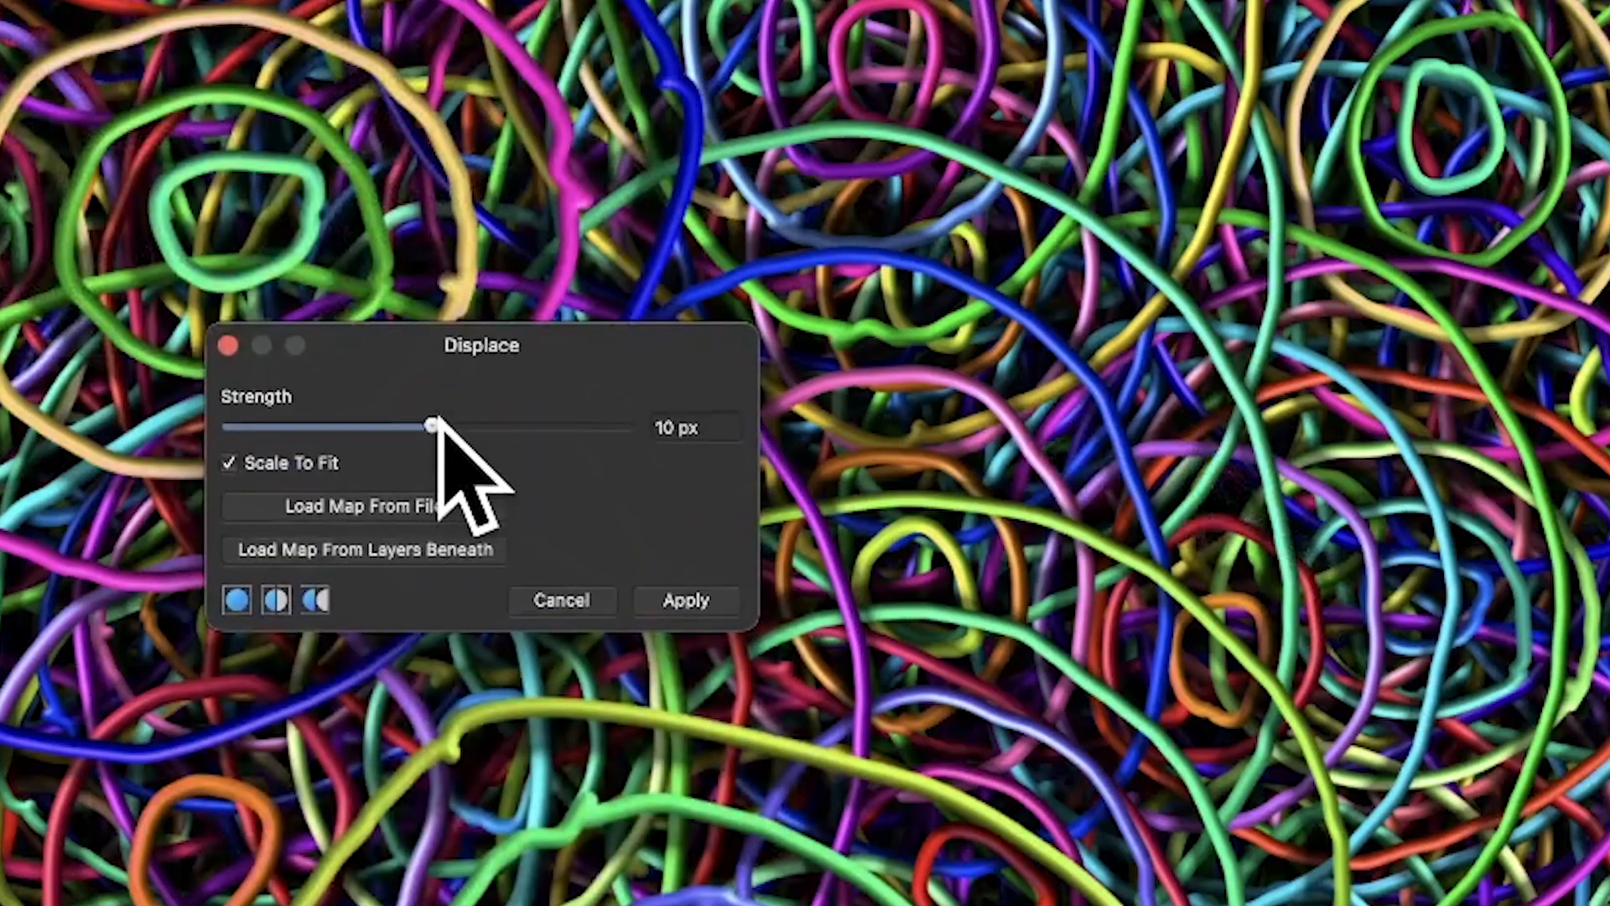
pyautogui.moveTo(436, 418); pyautogui.dragTo(446, 418)
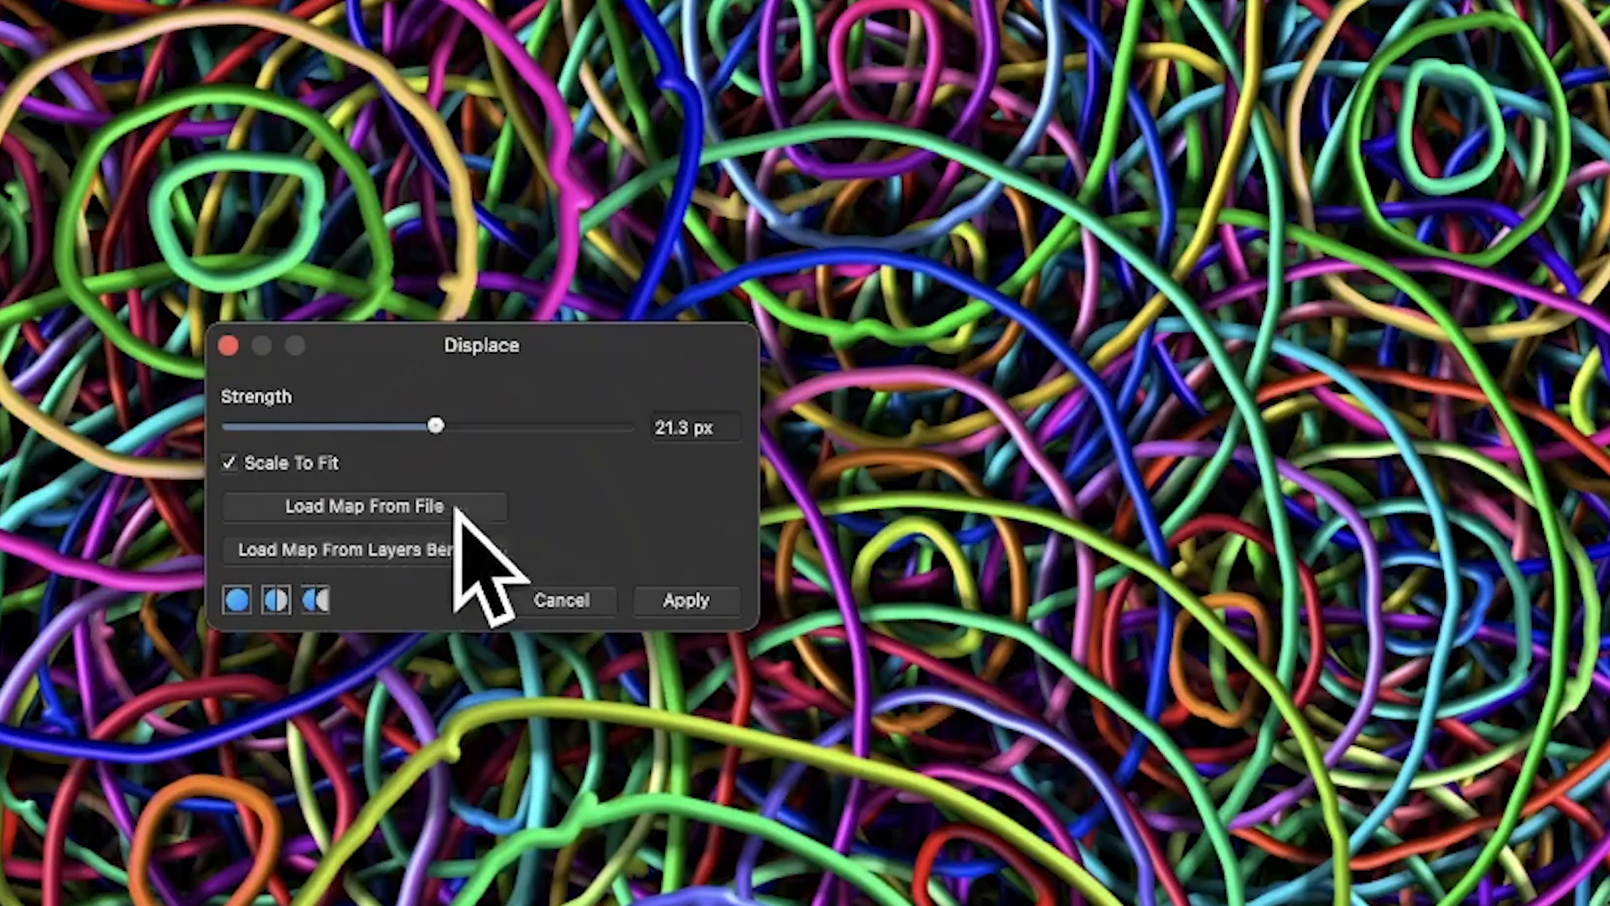
pyautogui.click(363, 553)
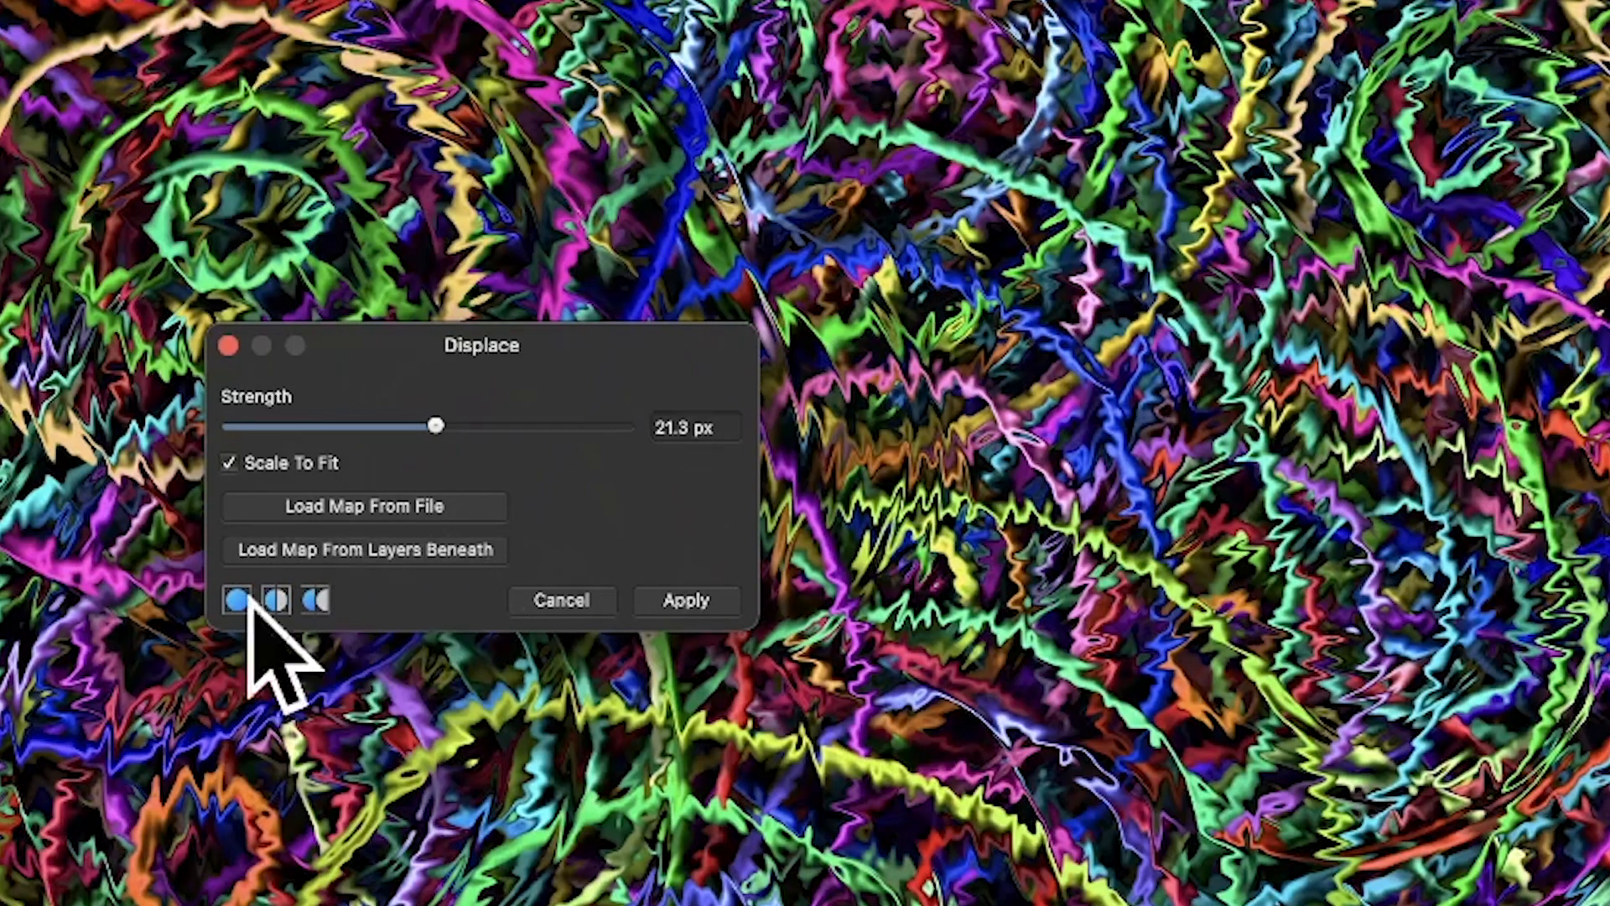
pyautogui.moveTo(464, 337); pyautogui.dragTo(836, 324)
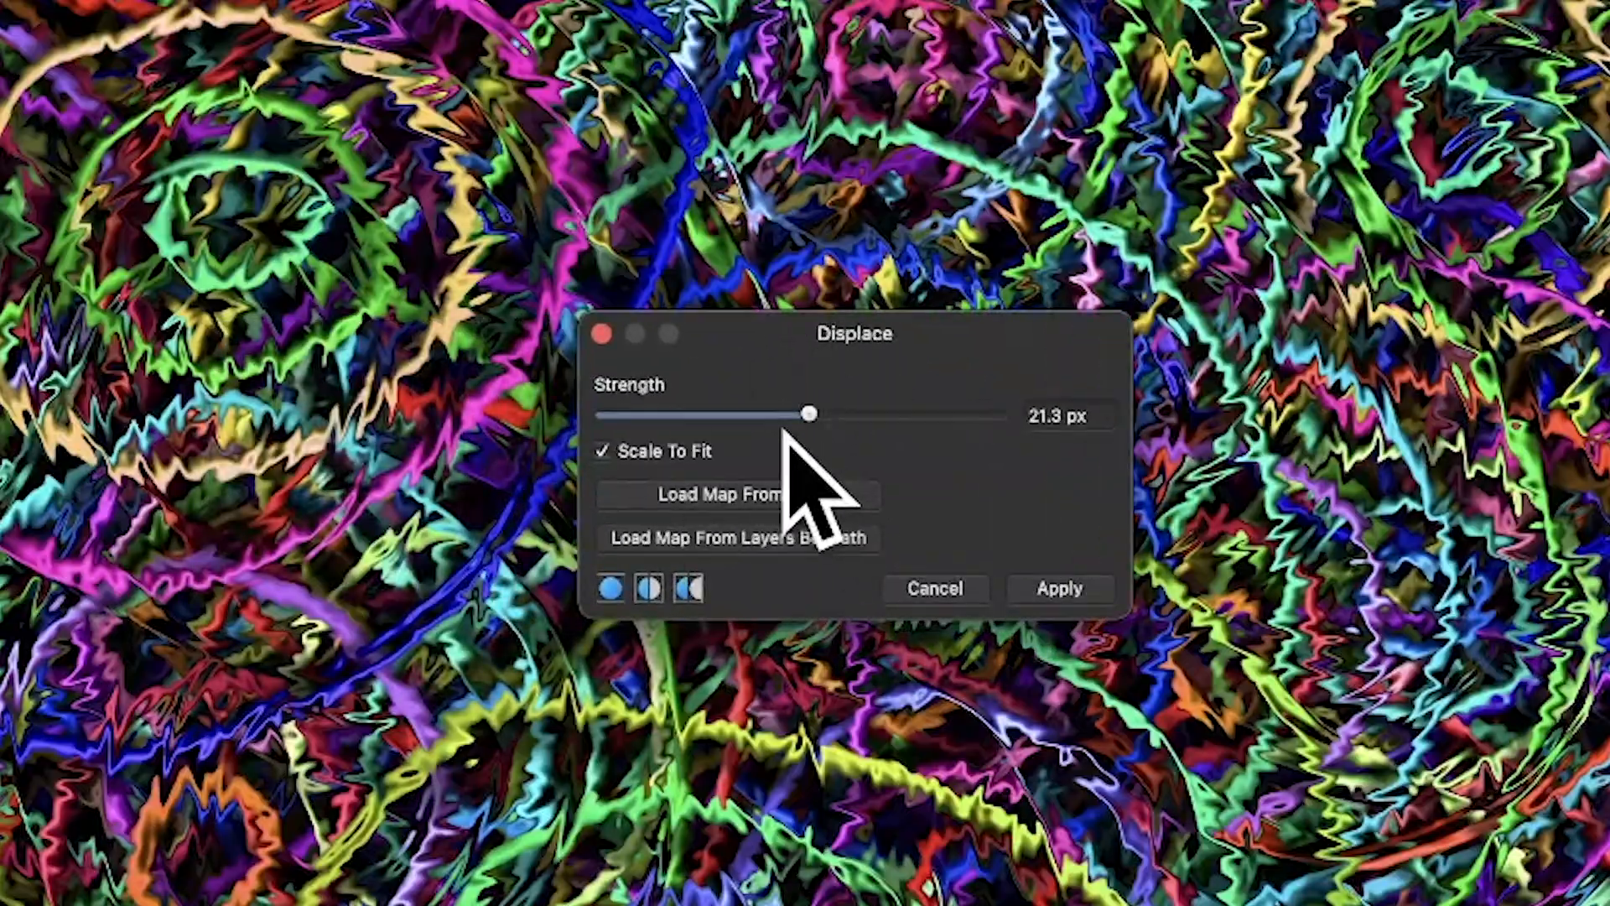
pyautogui.moveTo(810, 414)
pyautogui.mouseDown()
pyautogui.moveTo(904, 412)
pyautogui.moveTo(803, 412)
pyautogui.moveTo(820, 412)
pyautogui.mouseUp()
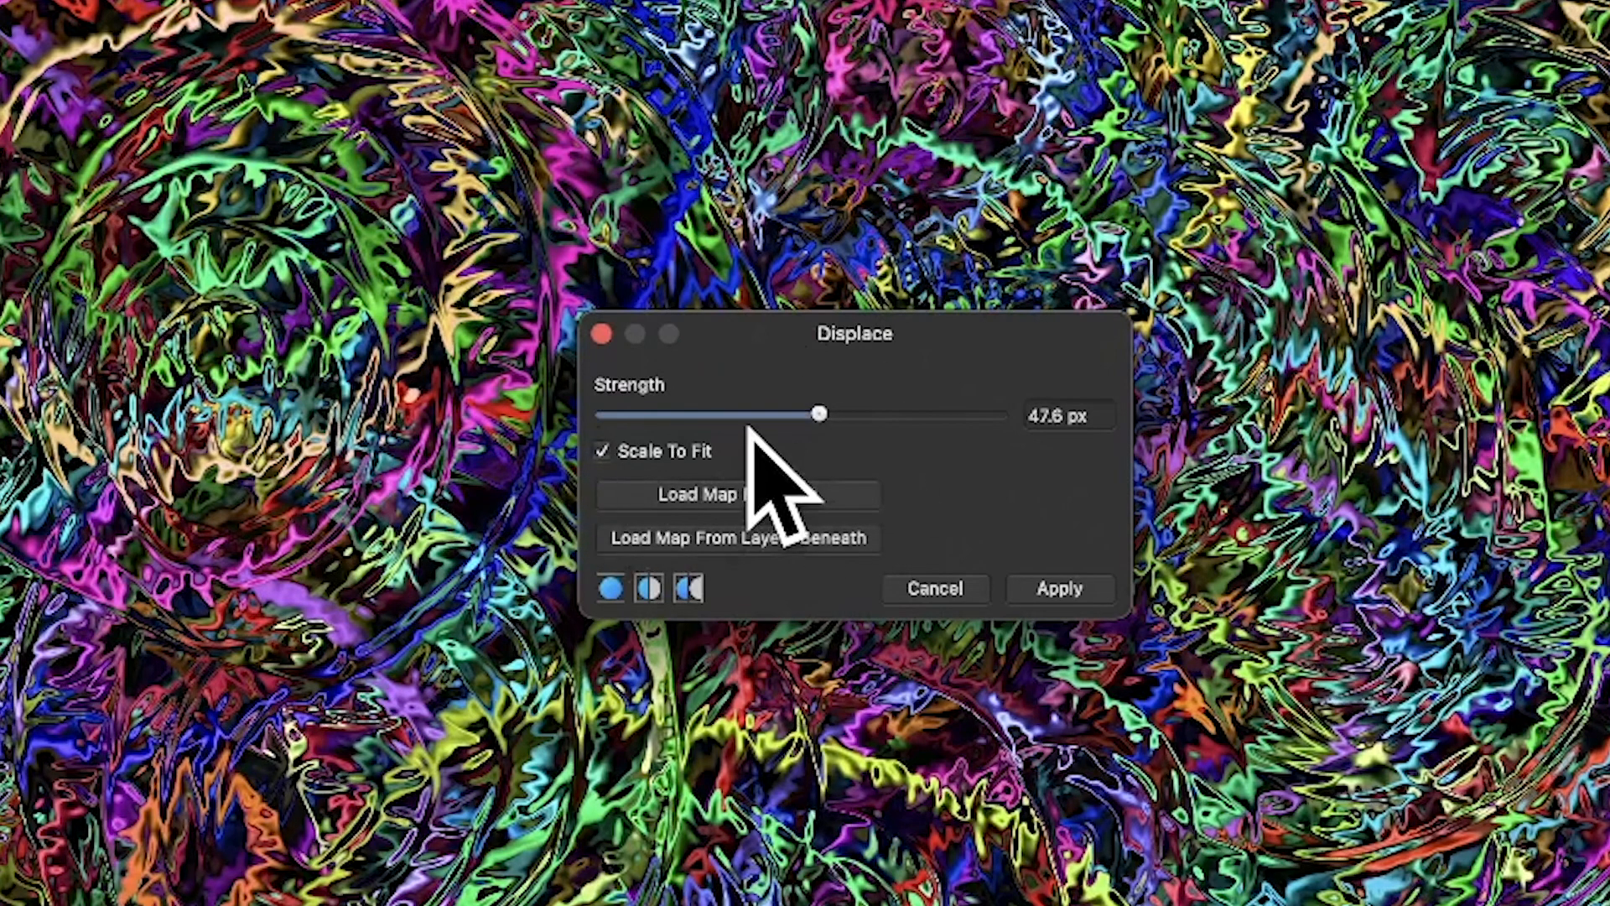
pyautogui.click(1079, 590)
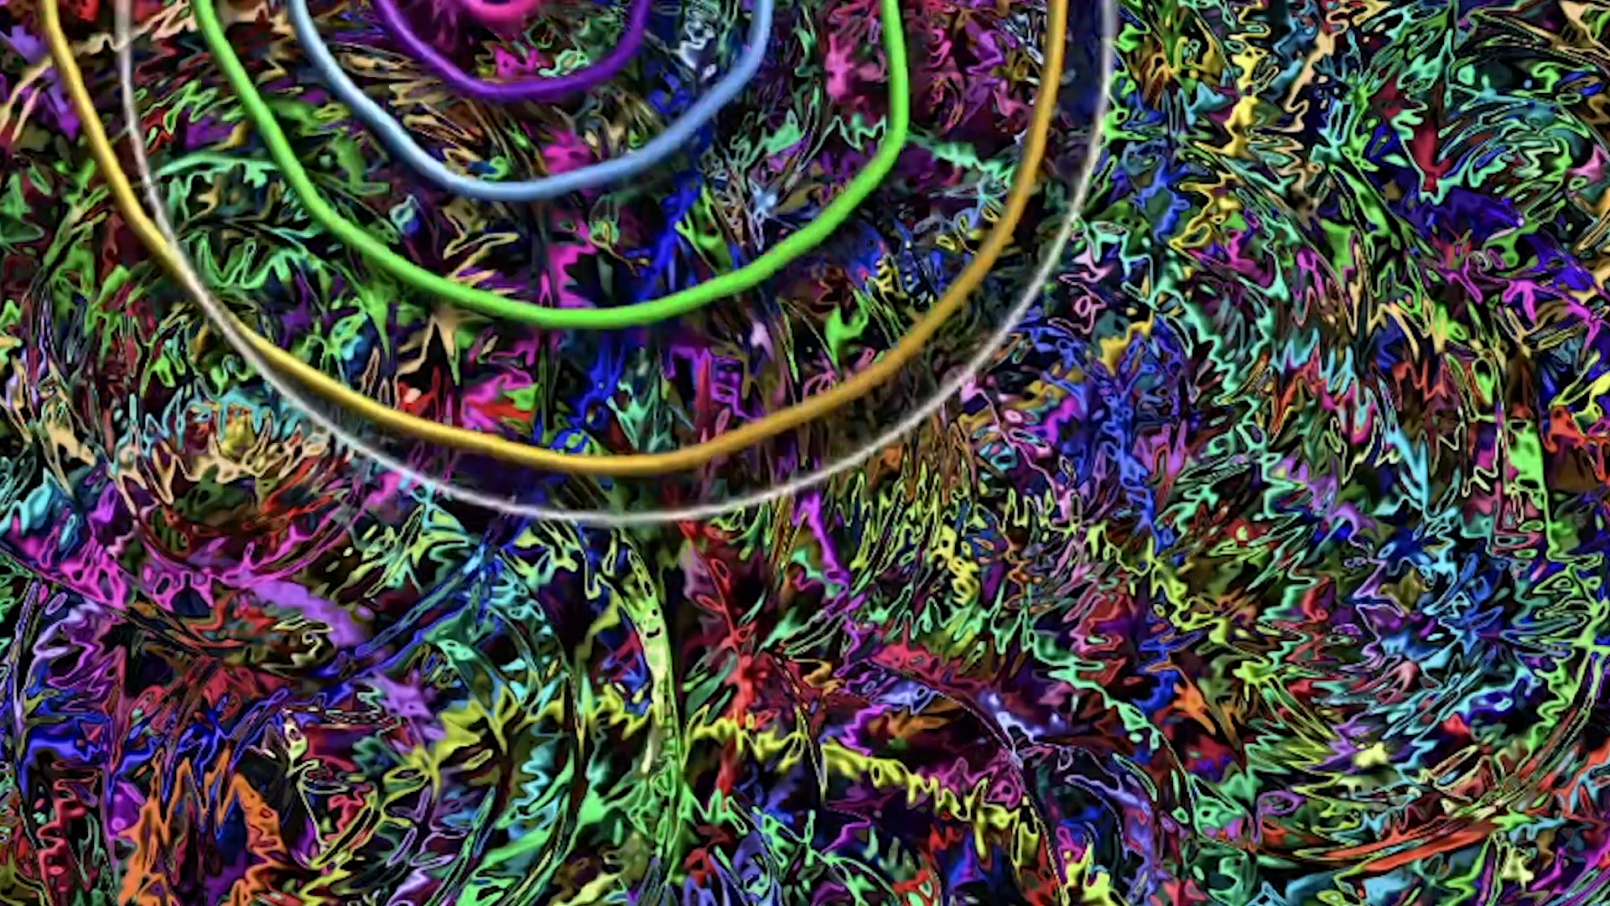